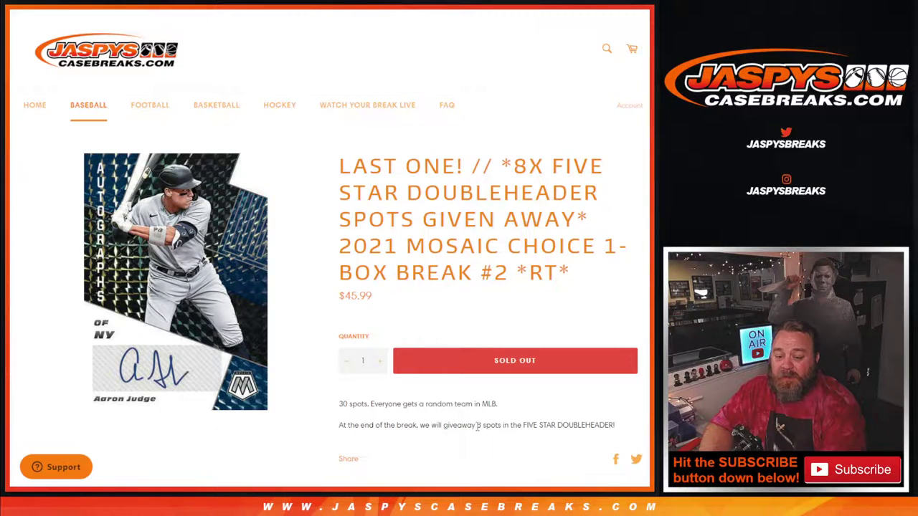
Highlight the '8 spots' giveaway detail in the break's product description
left_click_drag(476, 427, 504, 423)
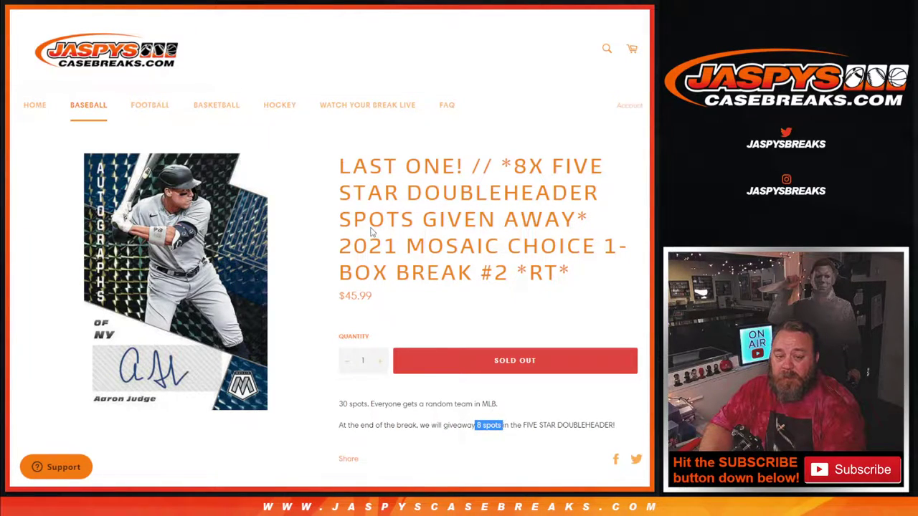
Review the customer and MLB team list tabs, then roll two dice, getting 6 and 3
key("ctrl+Tab")
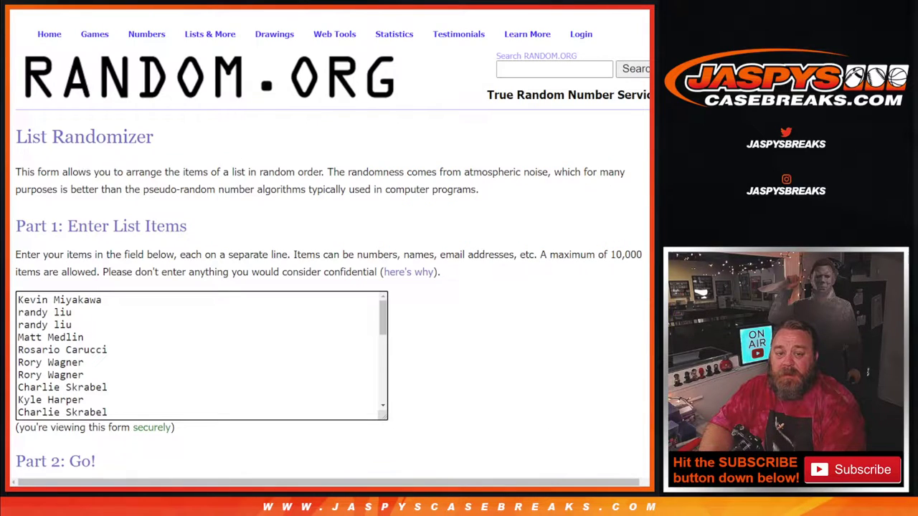
mouse_move(385, 317)
left_mouse_down()
mouse_move(386, 390)
mouse_move(390, 328)
mouse_move(373, 189)
left_mouse_up()
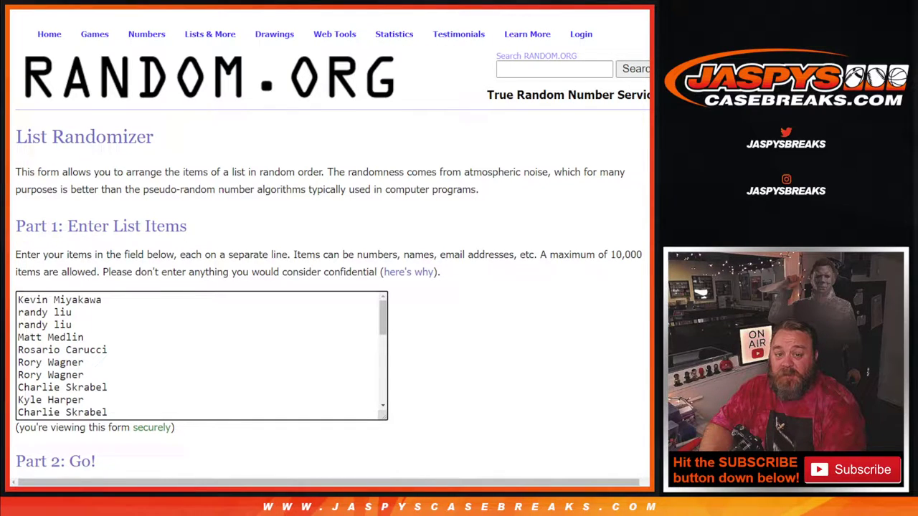
key("ctrl+Tab")
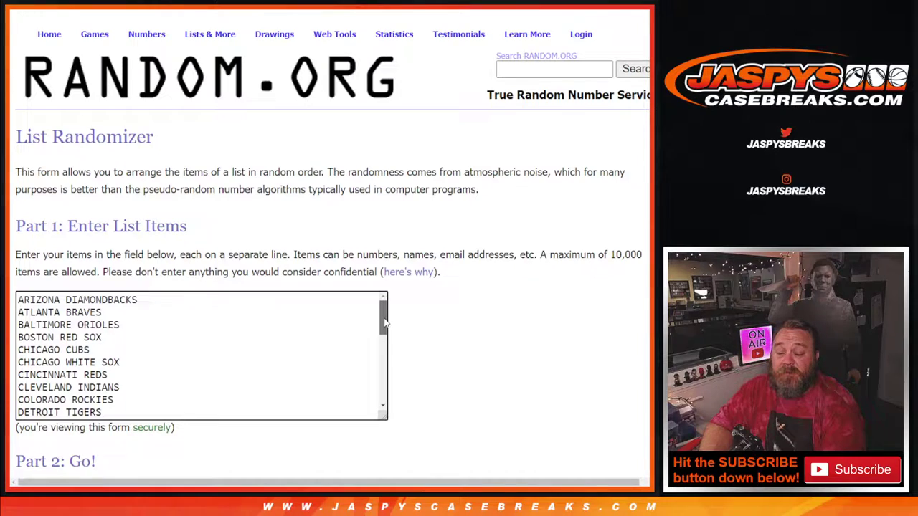
mouse_move(384, 322)
left_mouse_down()
mouse_move(368, 401)
mouse_move(378, 278)
left_mouse_up()
key("ctrl+Tab")
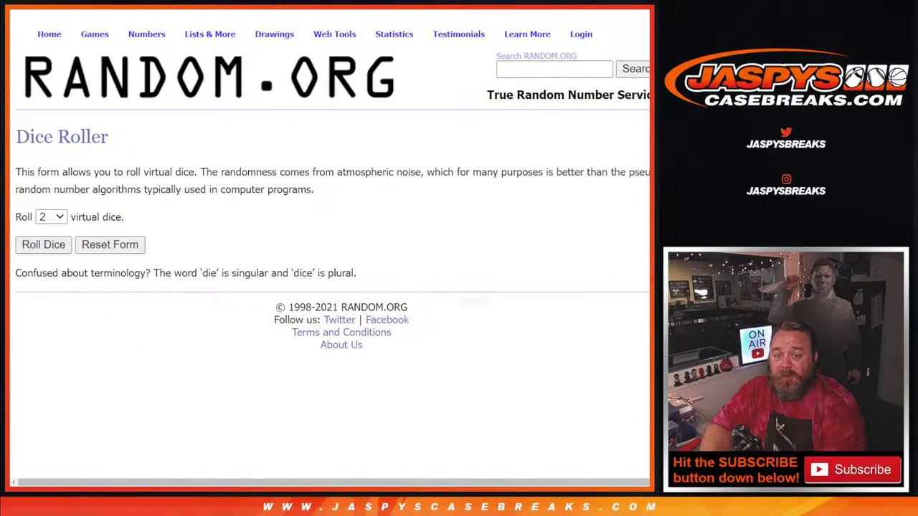
left_click(49, 247)
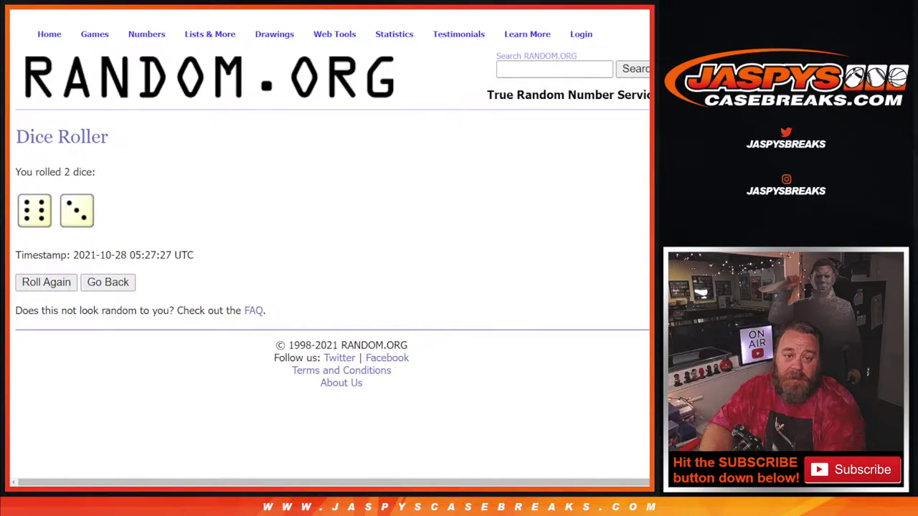
Randomize the 30-name customer list, then reshuffle until it has been randomized nine times
key("ctrl+Tab")
scroll(40, 251, "down", 2)
left_click(46, 380)
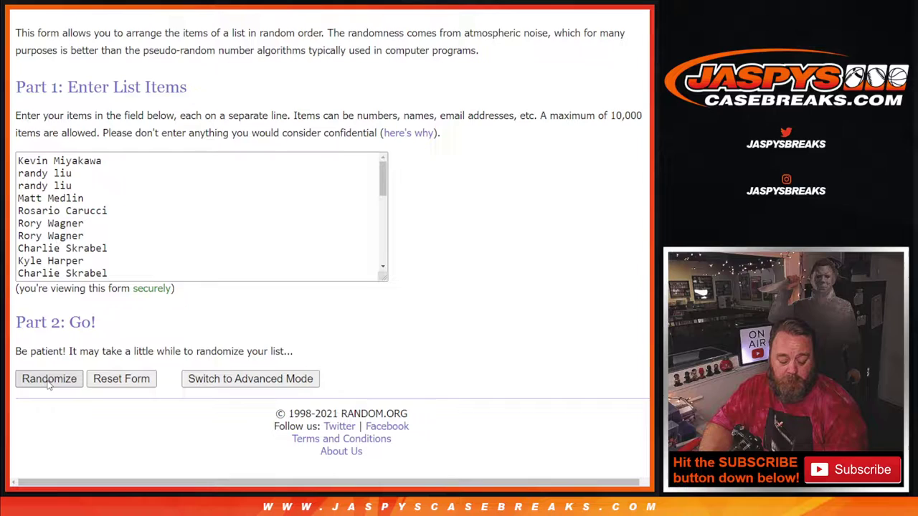
scroll(44, 383, "down", 4)
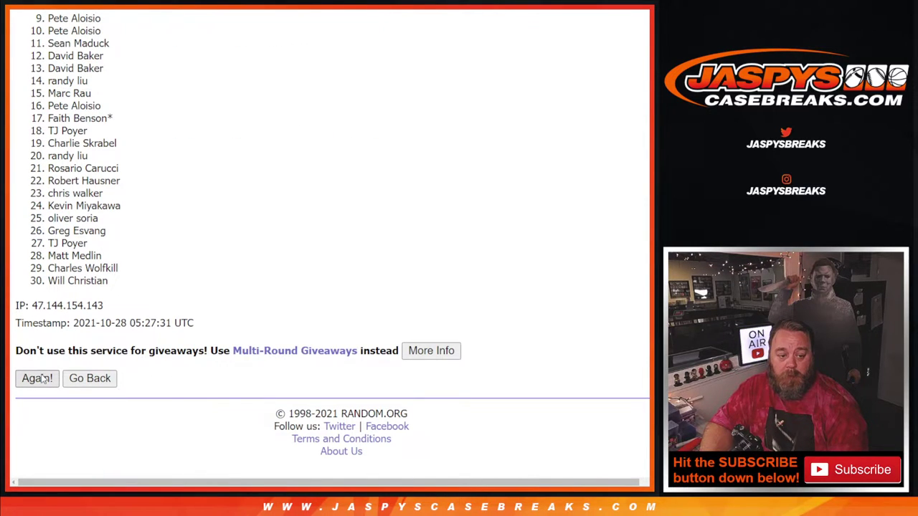
left_click(37, 379)
scroll(41, 378, "down", 4)
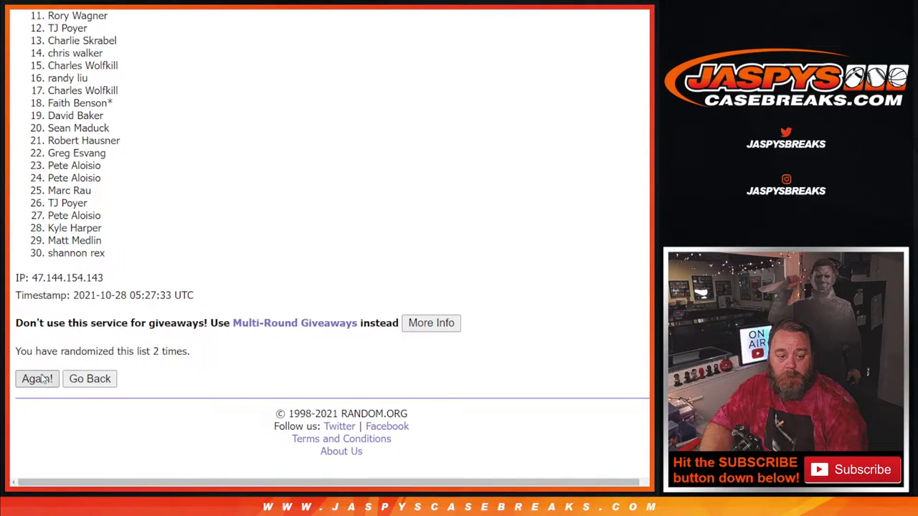
left_click(37, 378)
scroll(43, 379, "down", 4)
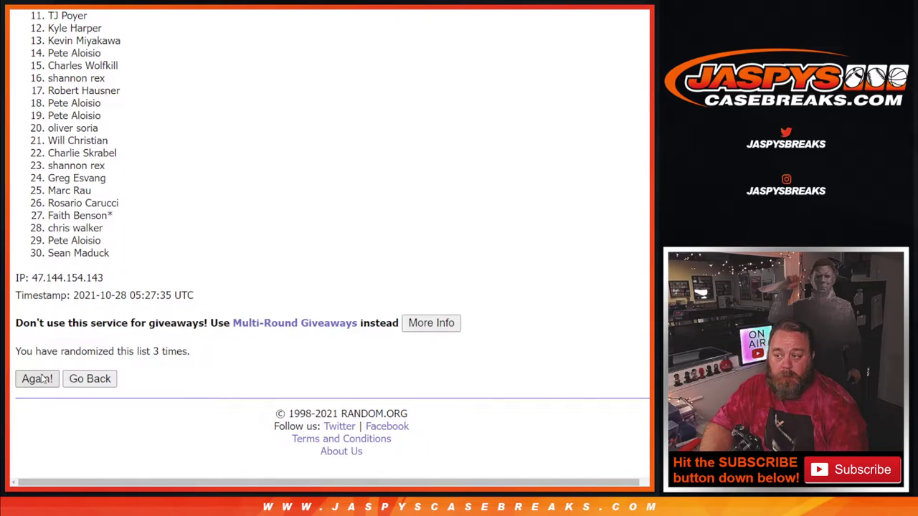
left_click(37, 378)
scroll(43, 379, "down", 4)
left_click(38, 378)
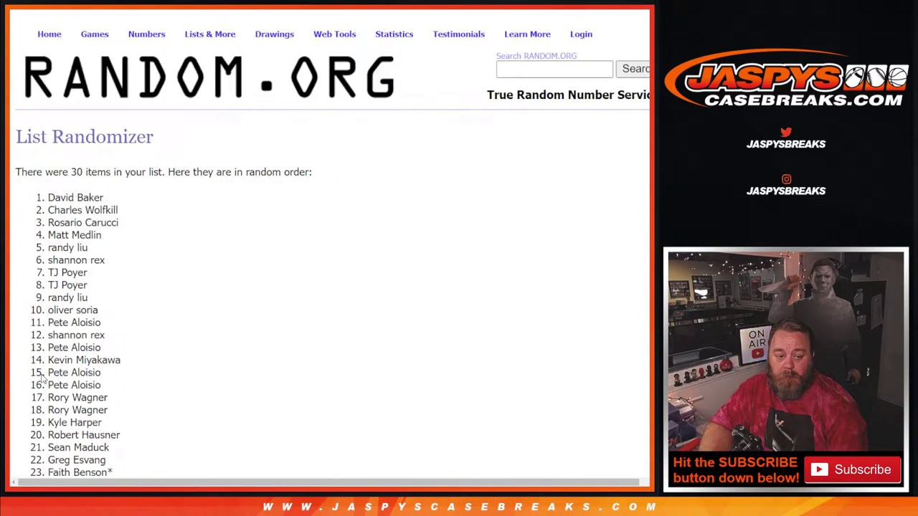
scroll(41, 379, "down", 4)
left_click(37, 378)
scroll(43, 378, "down", 4)
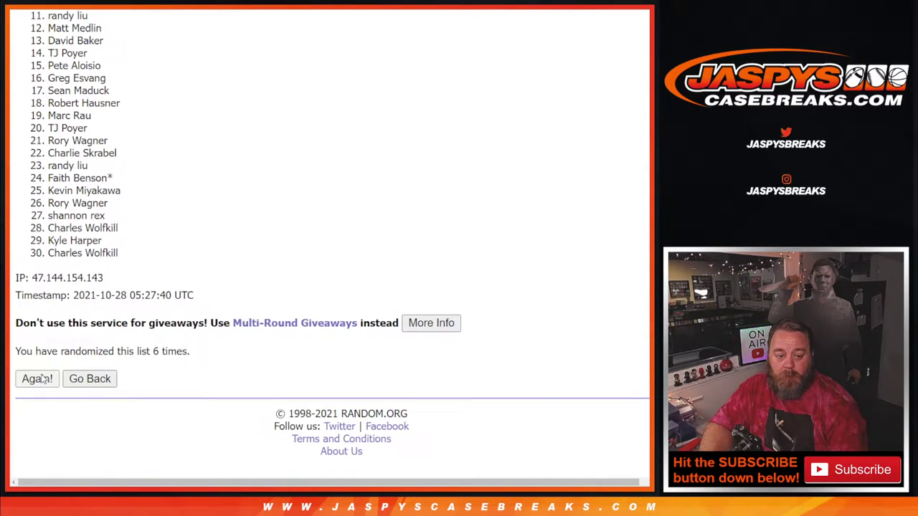
left_click(43, 379)
scroll(41, 379, "down", 4)
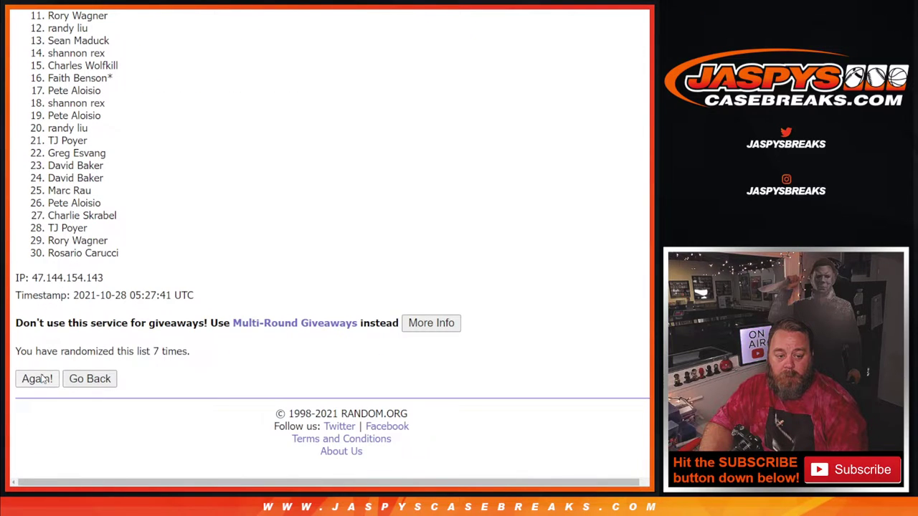
left_click(37, 379)
scroll(42, 378, "down", 4)
left_click(38, 379)
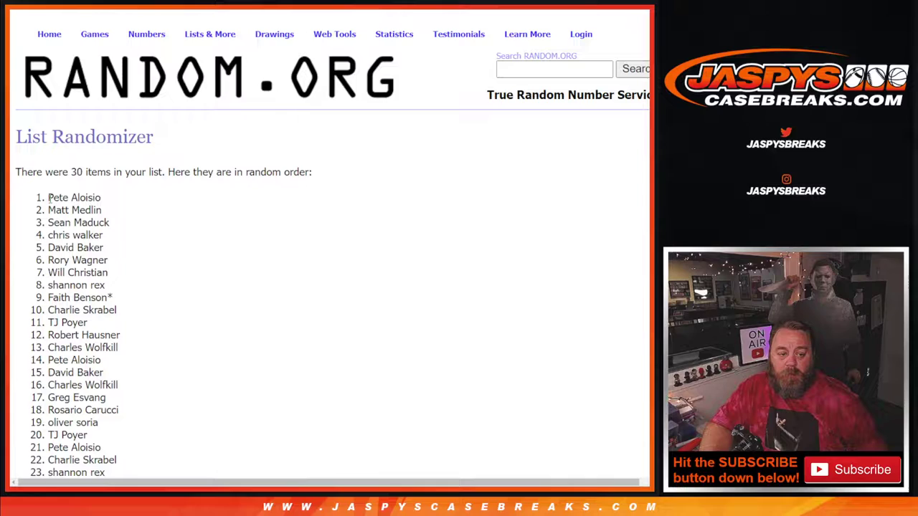
Copy the final customer order and paste it into column A of the Google Sheet
mouse_move(49, 198)
left_mouse_down()
mouse_move(113, 338)
mouse_move(143, 479)
mouse_move(119, 281)
mouse_move(99, 260)
left_mouse_up()
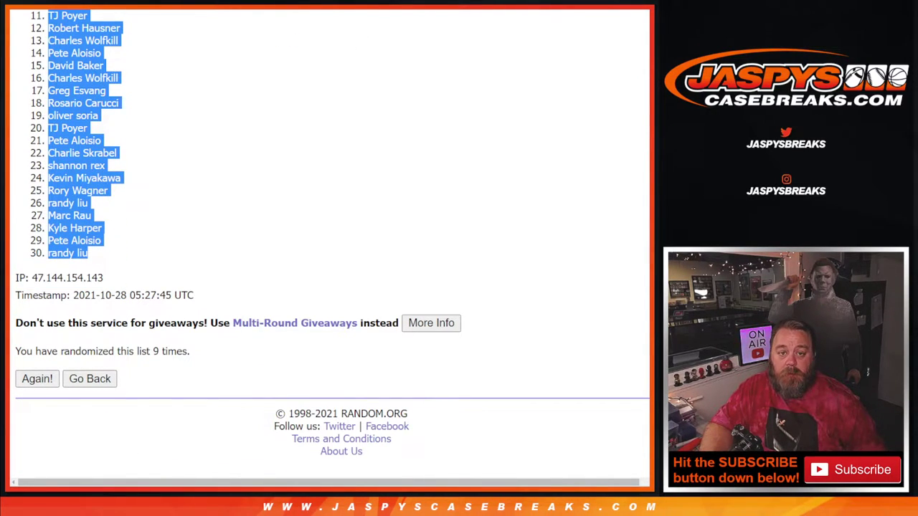
key("ctrl+Tab")
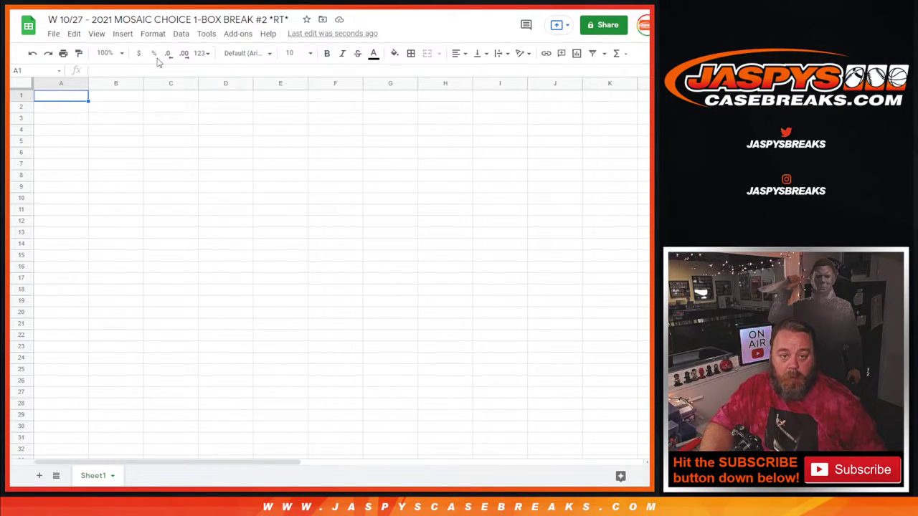
key("ctrl+v")
key("ctrl+Tab")
Reshuffle the MLB team list until its counter reaches nine randomizations
scroll(61, 190, "down", 2)
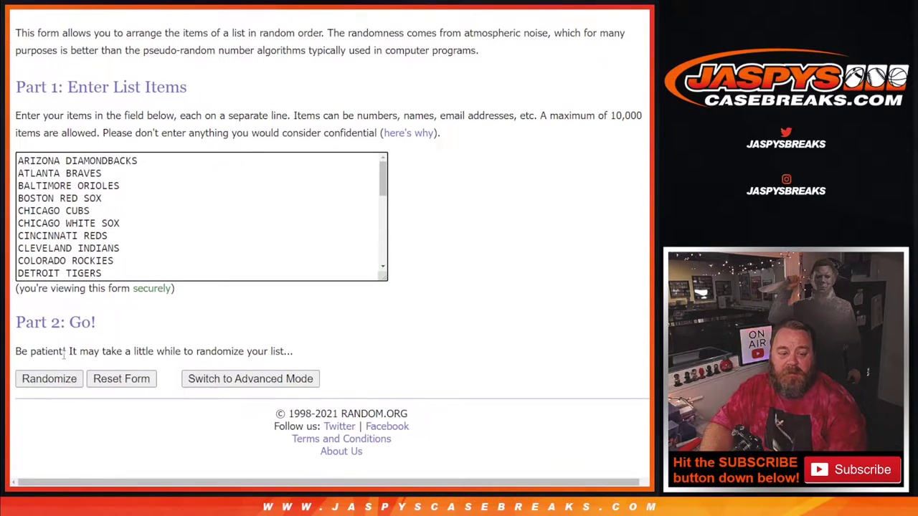
left_click(52, 382)
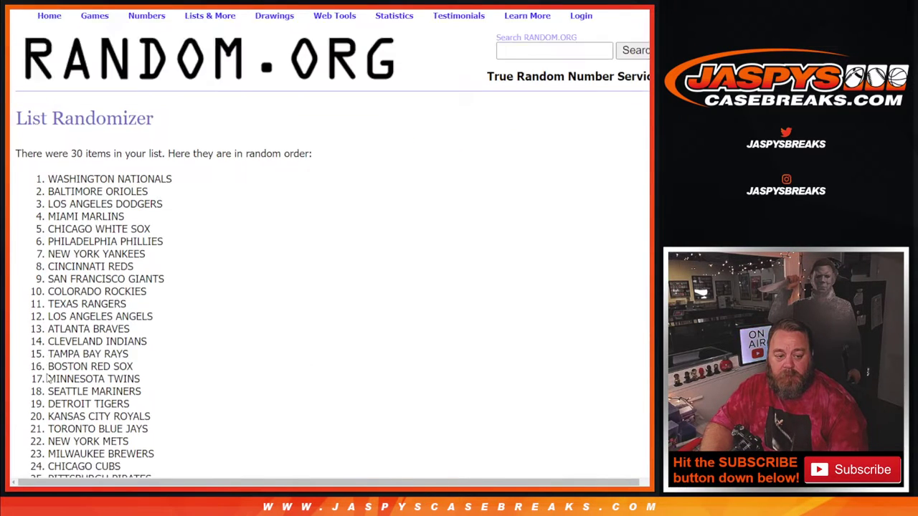
scroll(41, 376, "down", 4)
left_click(41, 376)
scroll(40, 379, "down", 5)
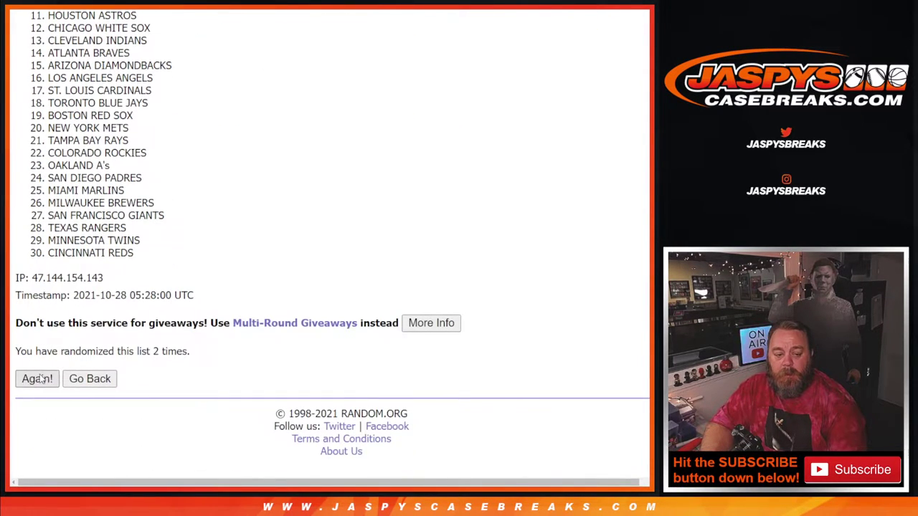
left_click(41, 379)
scroll(41, 378, "down", 5)
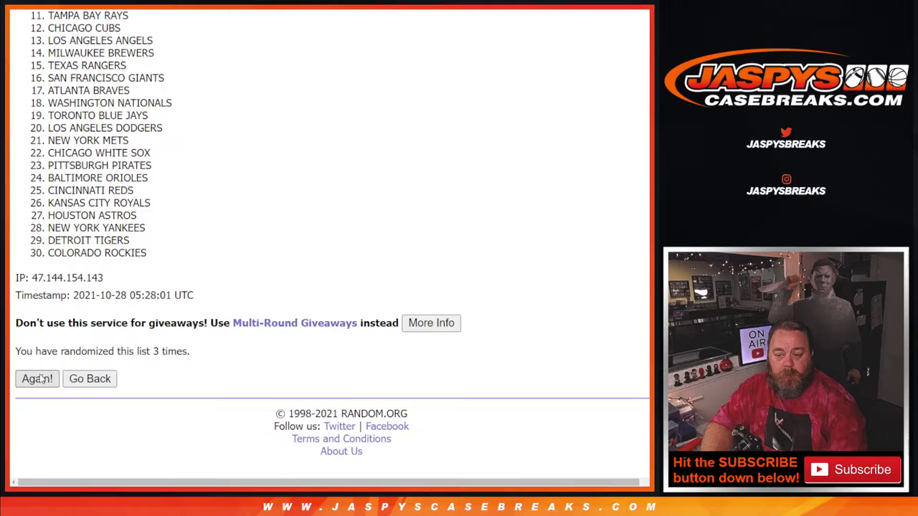
left_click(41, 378)
scroll(41, 378, "down", 5)
left_click(41, 379)
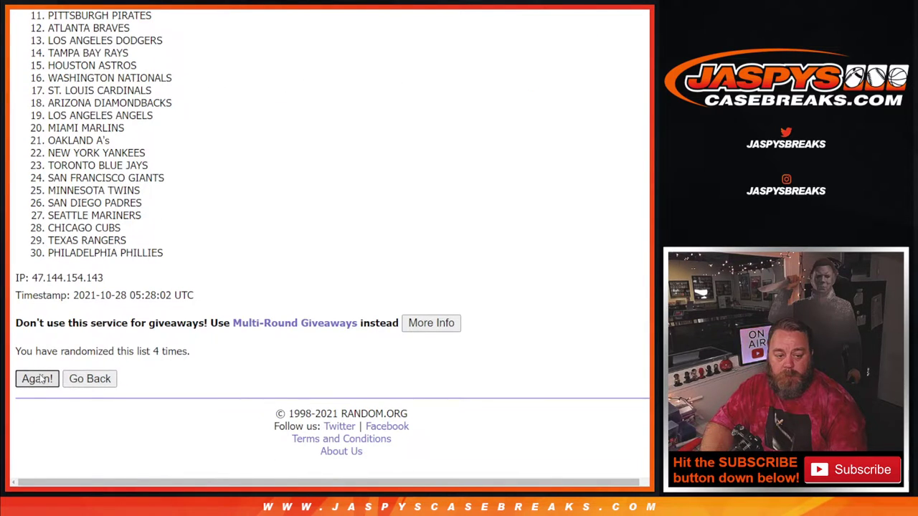
scroll(41, 379, "down", 5)
left_click(41, 378)
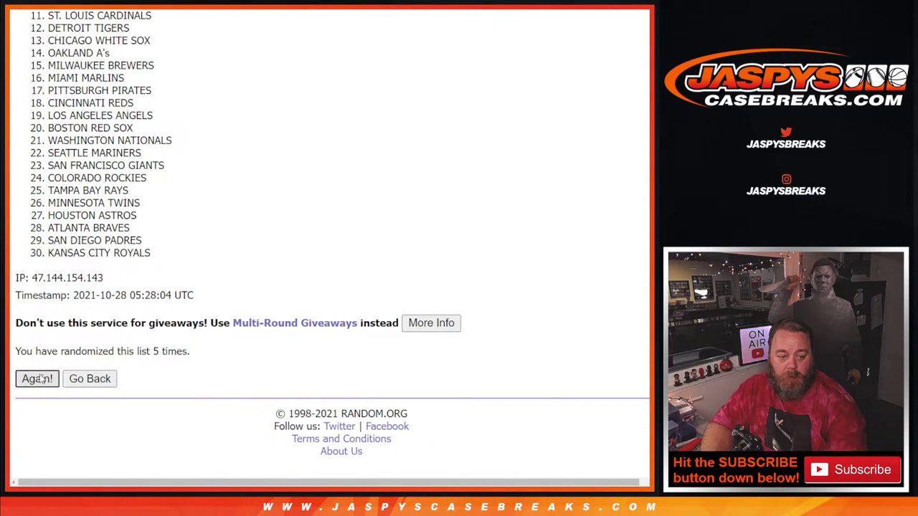
left_click(41, 379)
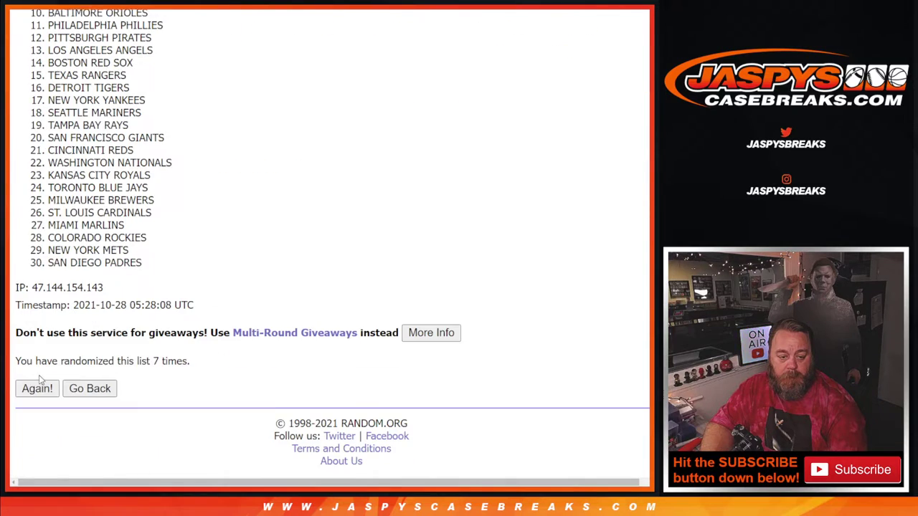
left_click(41, 379)
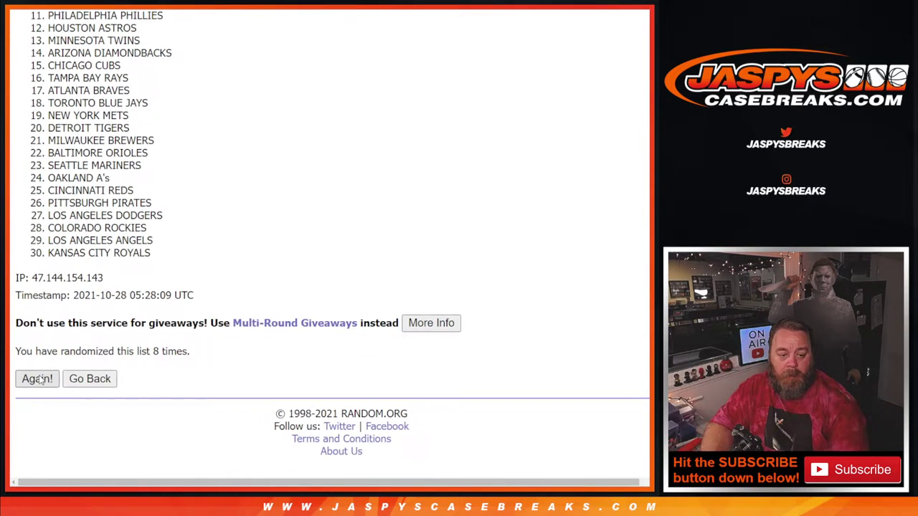
left_click(39, 380)
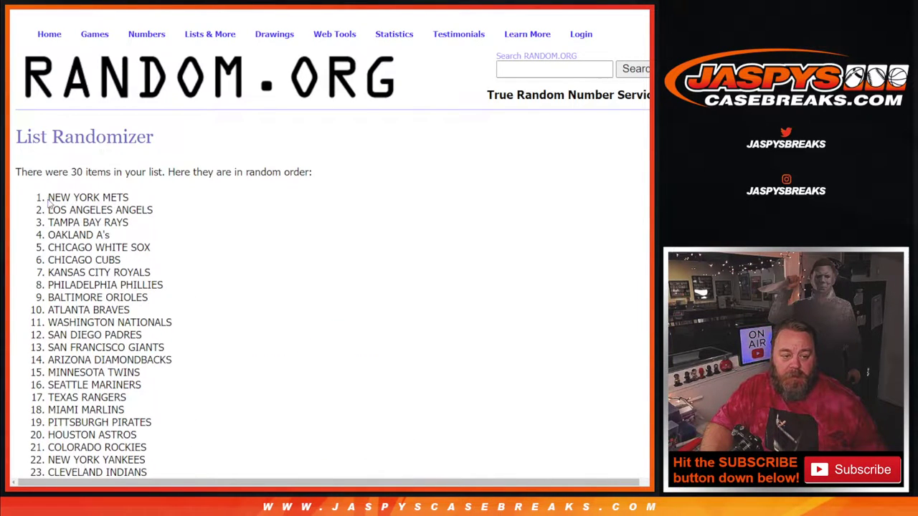
Copy all 30 shuffled team names and return to the customer spreadsheet
mouse_move(48, 201)
left_mouse_down()
mouse_move(140, 434)
mouse_move(172, 466)
mouse_move(150, 294)
mouse_move(135, 261)
left_mouse_up()
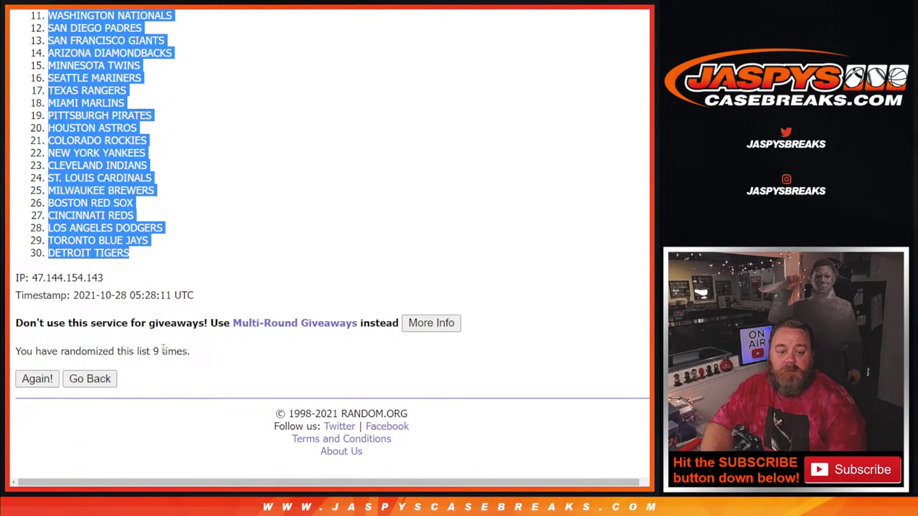
key("ctrl+Tab")
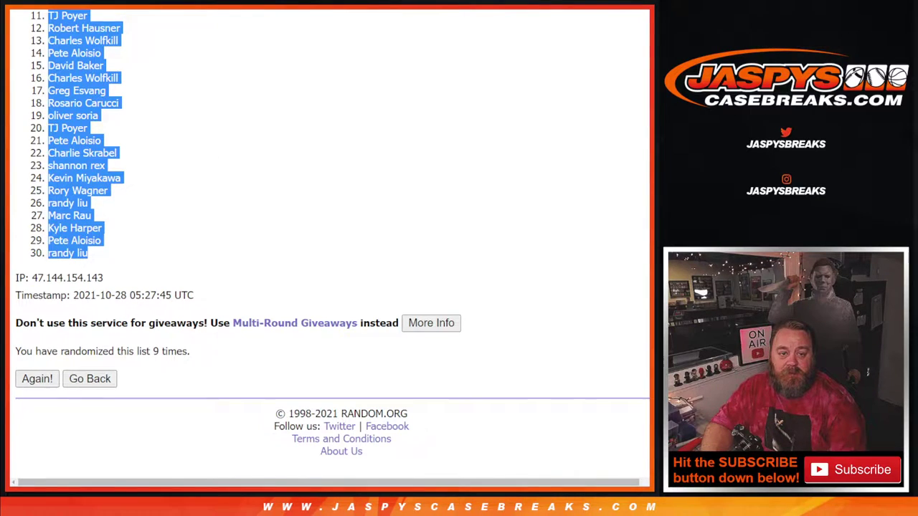
key("ctrl+Tab")
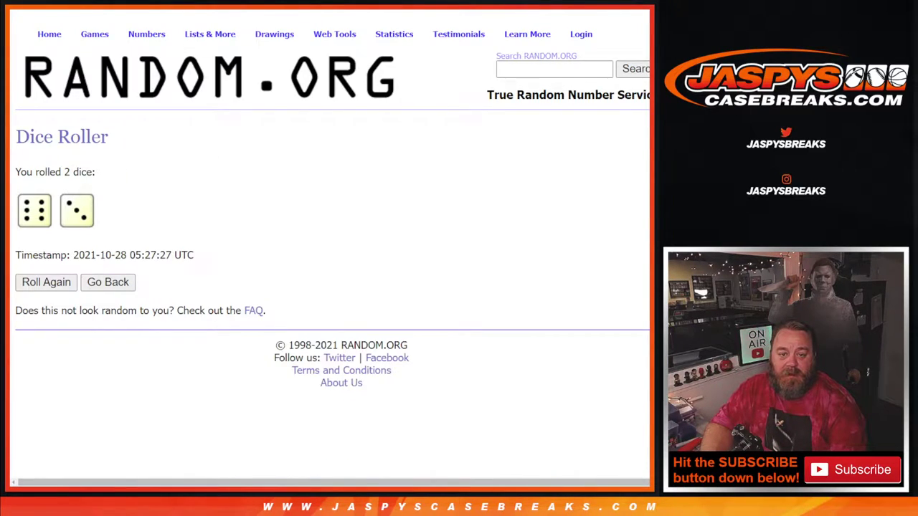
key("ctrl+Tab")
Paste the 30 shuffled team names into column B, starting at B1 beside the customers
left_click(117, 101)
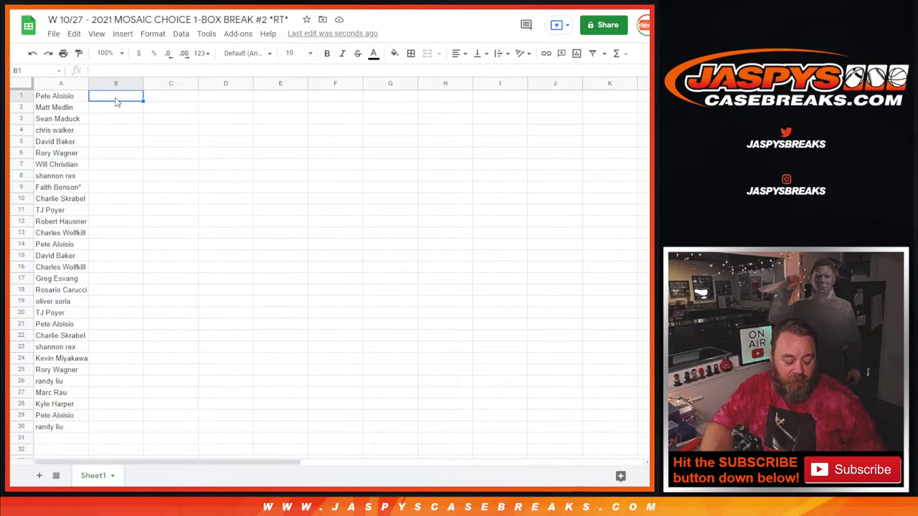
type("NEW YORK METS LOS ANGELES ANGELS TAMPA BAY RAYS OAKLAND A's CHICAGO WHITE SOX CHICAGO CUBS KANSAS CITY ROYALS PHILADELPHIA PHILLIES BALTIMORE ORIOLES ATLANTA BRAVES WASHINGTON NATIONALS SAN DIEGO PADRES SAN FRANCISCO GIANTS ARIZONA DIAMONDBACKS MINNESOTA TWINS SEATTLE MARINERS TEXAS RANGERS MIAMI MARLINS PITTSBURGH PIRATES HOUSTON ASTROS COLORADO ROCKIES NEW YORK YANKEES CLEVELAND INDIANS ST. LOUIS CARDINALS MILWAUKEE BREWERS BOSTON RED SOX CINCINNATI REDS LOS ANGELES DODGERS TORONTO BLUE JAYS DETROIT TIGERS")
left_click(27, 84)
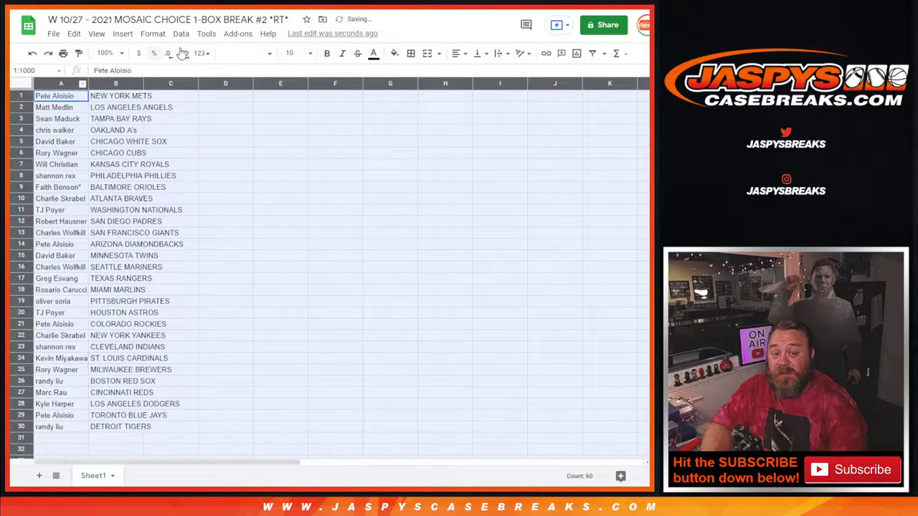
Format the whole sheet as 14-point bold Arial and auto-fit columns A and B
left_click(247, 53)
left_click(262, 117)
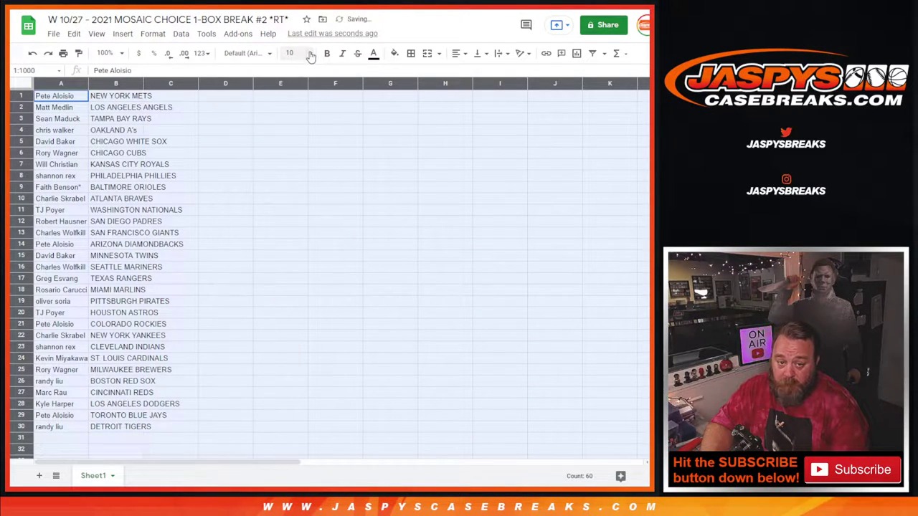
left_click(311, 56)
left_click(294, 193)
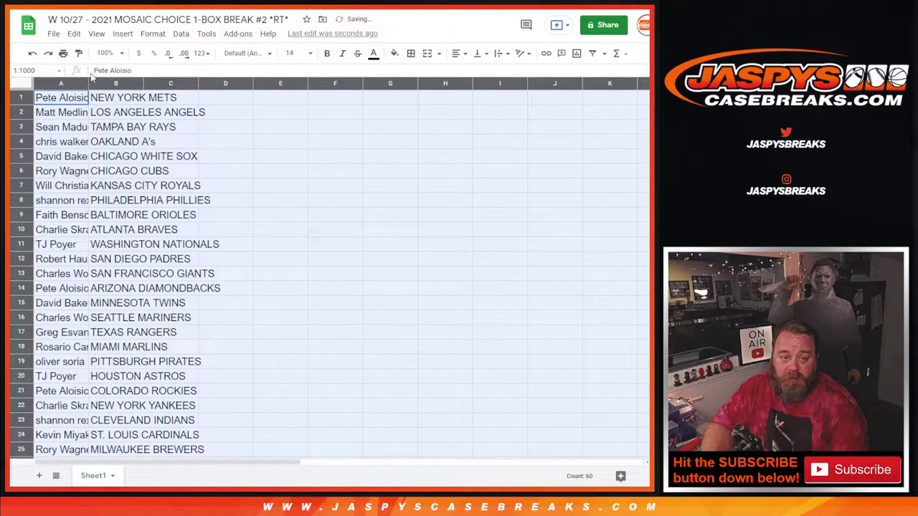
left_click(328, 54)
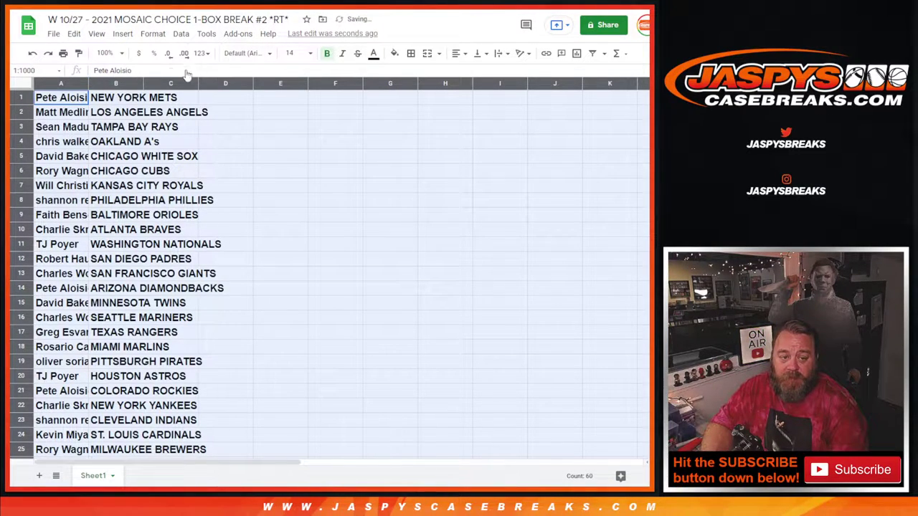
double_click(86, 84)
mouse_move(71, 98)
left_mouse_down()
mouse_move(179, 127)
mouse_move(221, 466)
mouse_move(220, 437)
left_mouse_up()
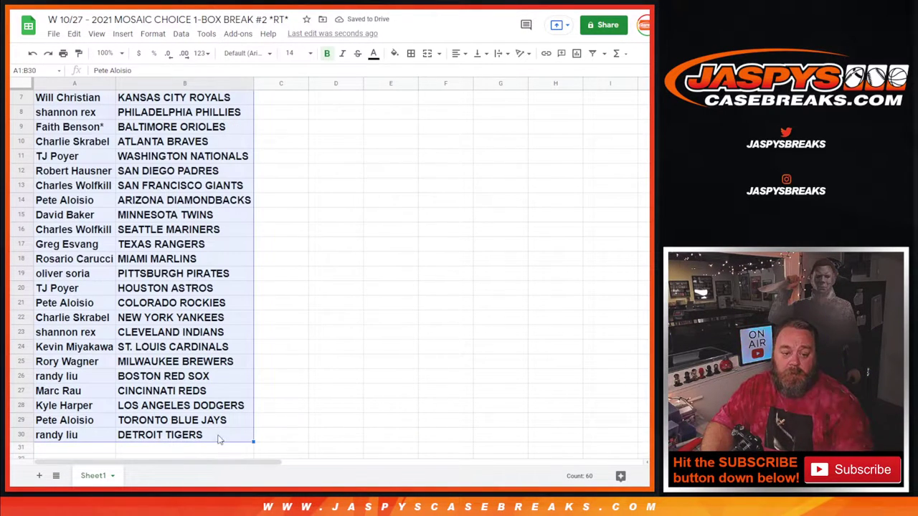
Apply All borders to A1:B30 and scroll through the 30-row table to check it
left_click(411, 54)
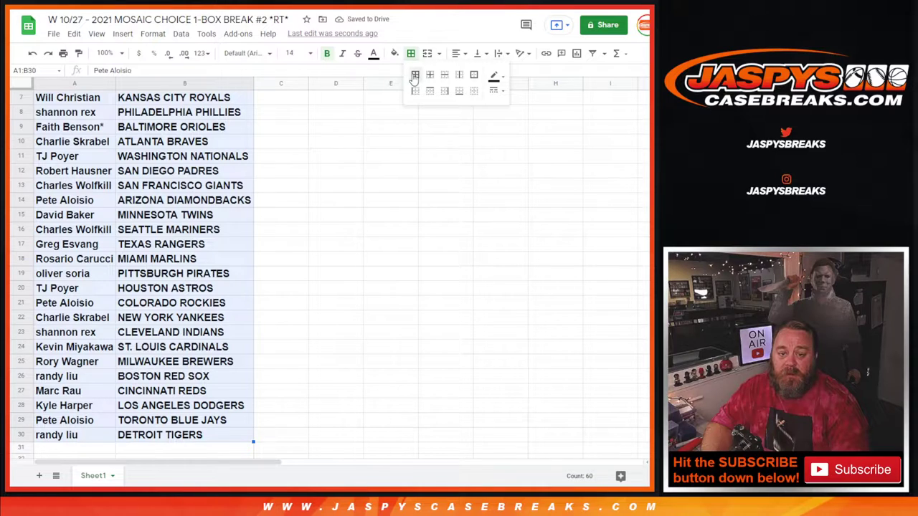
left_click(415, 75)
scroll(133, 346, "up", 2)
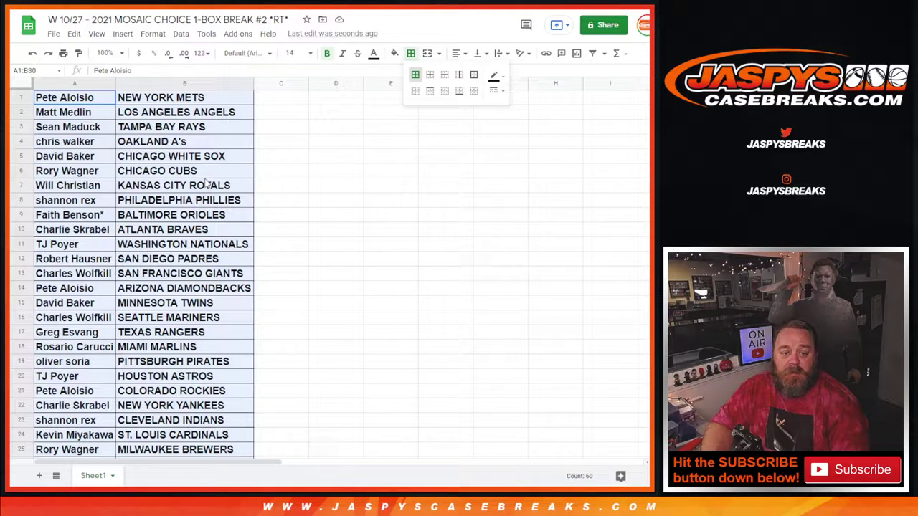
scroll(200, 186, "down", 1)
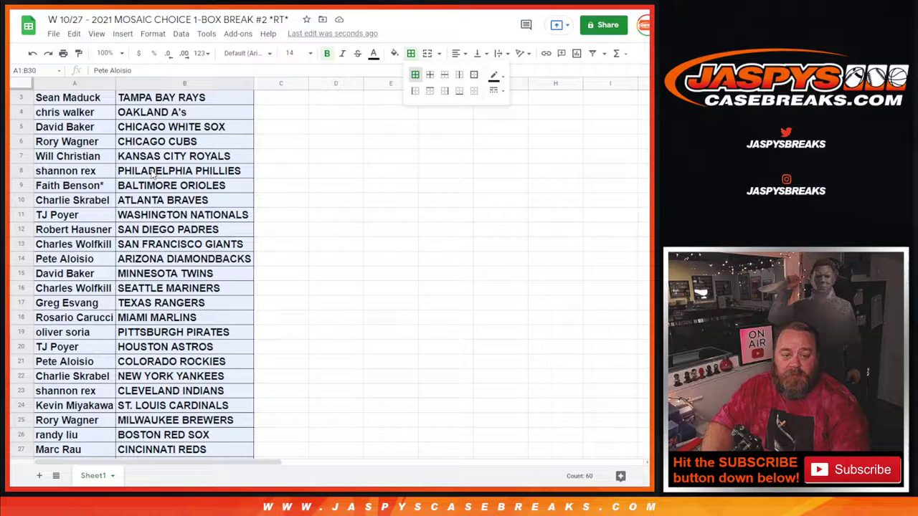
scroll(68, 190, "down", 1)
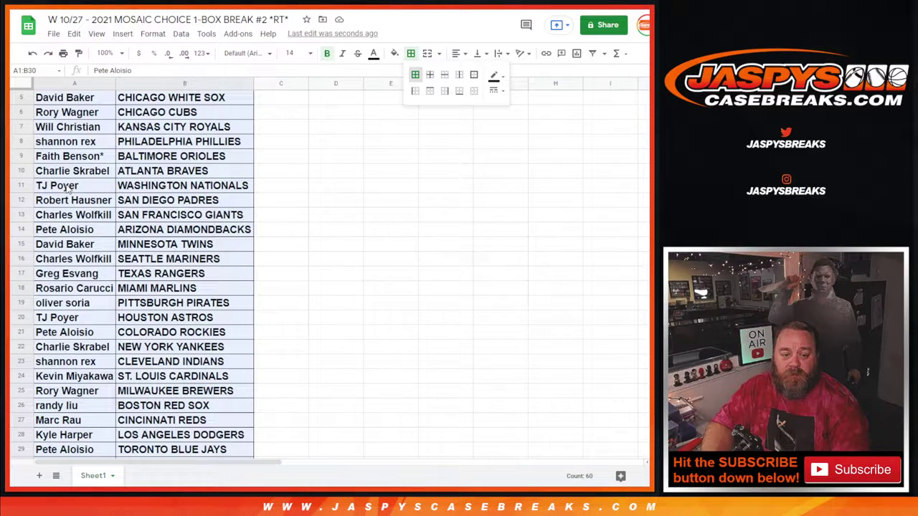
scroll(169, 167, "down", 1)
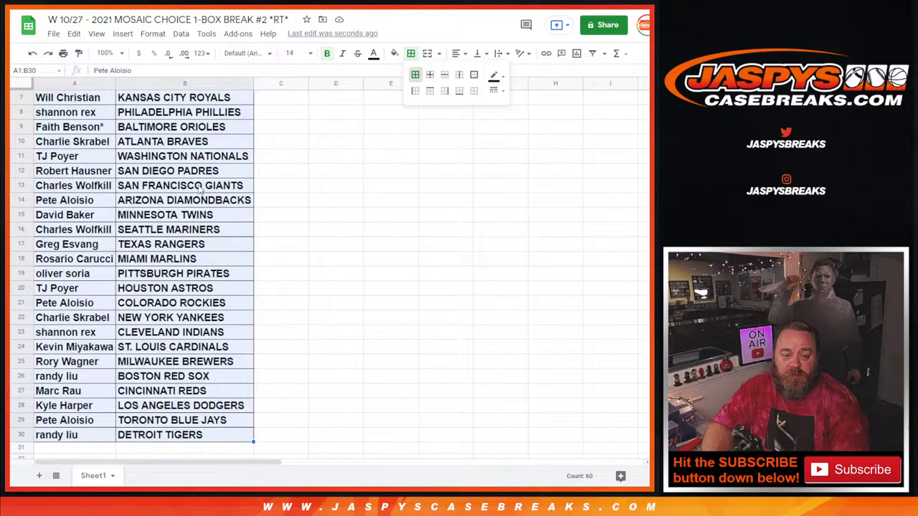
scroll(208, 194, "down", 1)
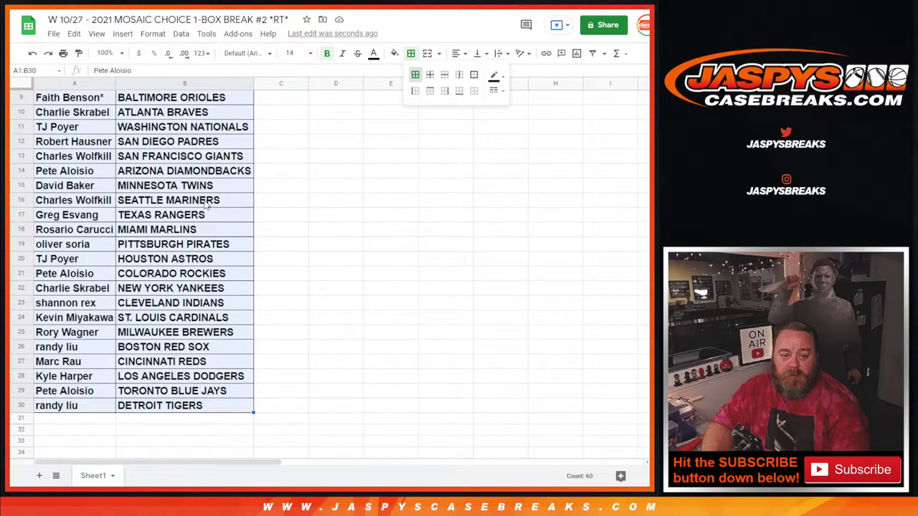
scroll(206, 203, "down", 1)
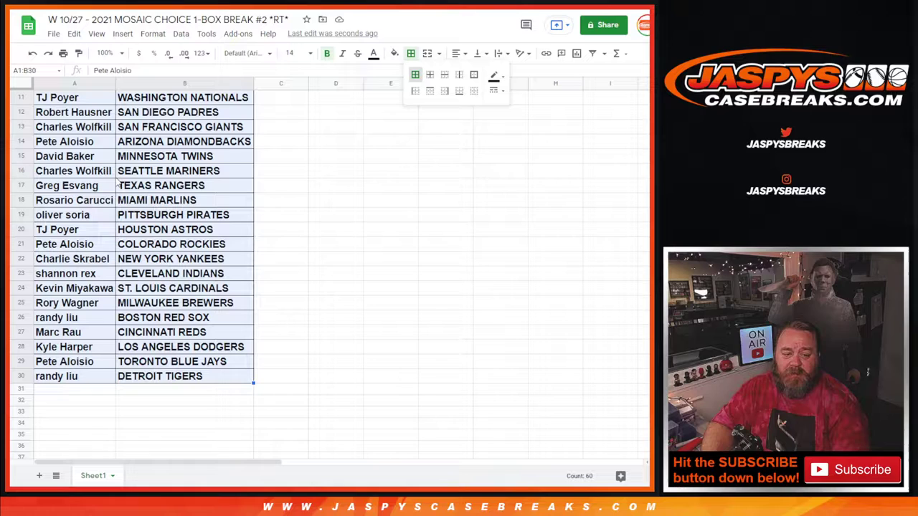
Sort the table A–Z by team, then print it in portrait with the workbook title header
right_click(247, 85)
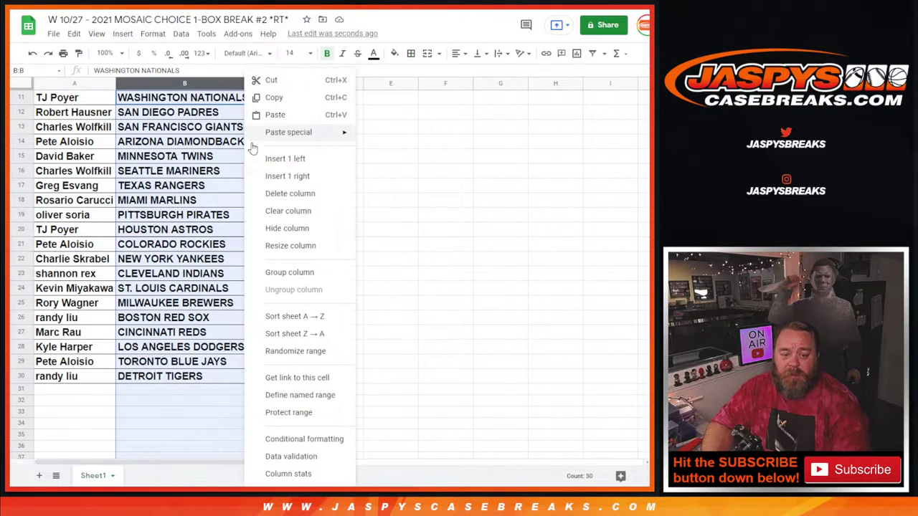
left_click(277, 317)
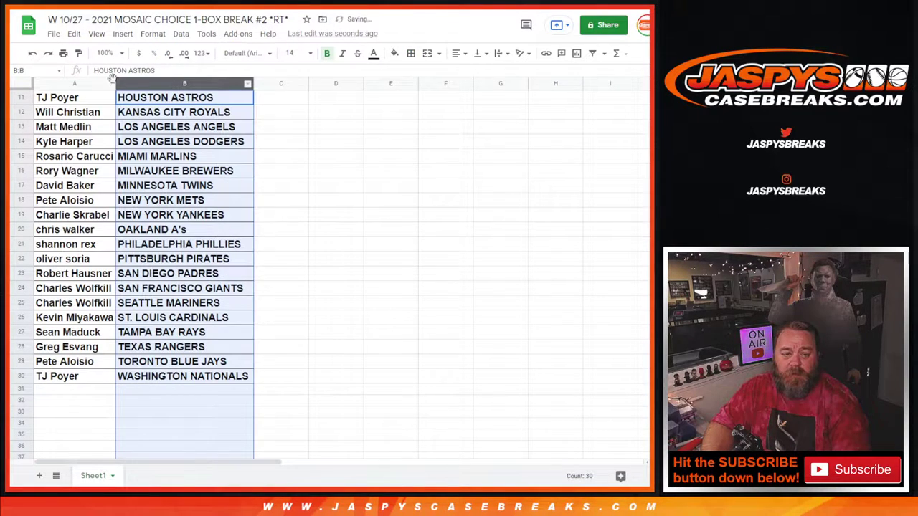
left_click(54, 33)
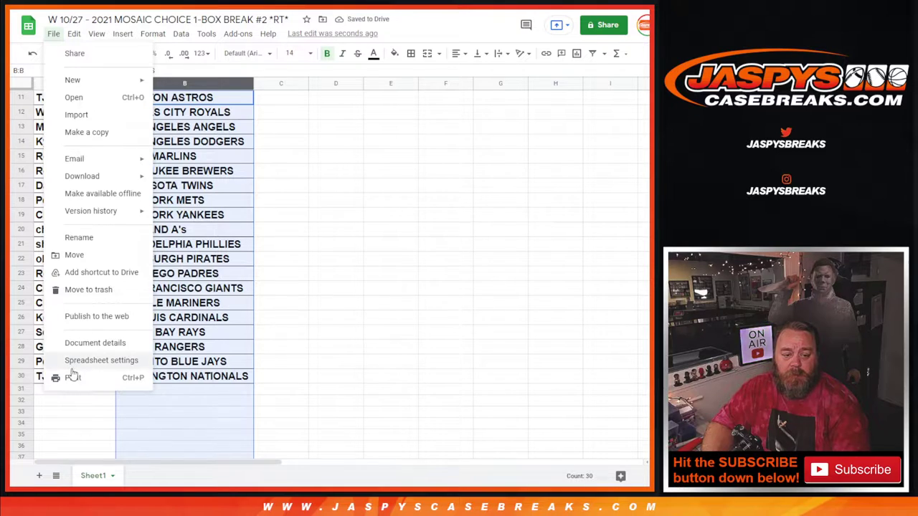
left_click(72, 378)
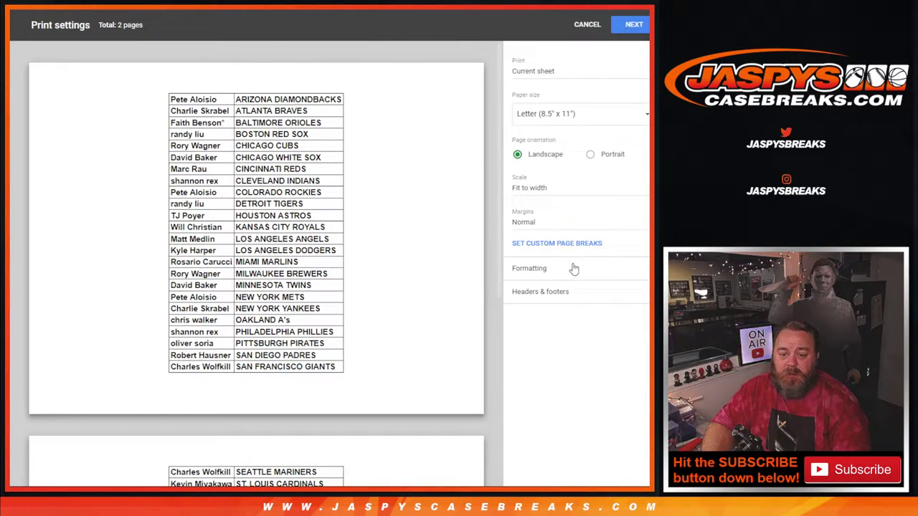
left_click(539, 291)
left_click(517, 334)
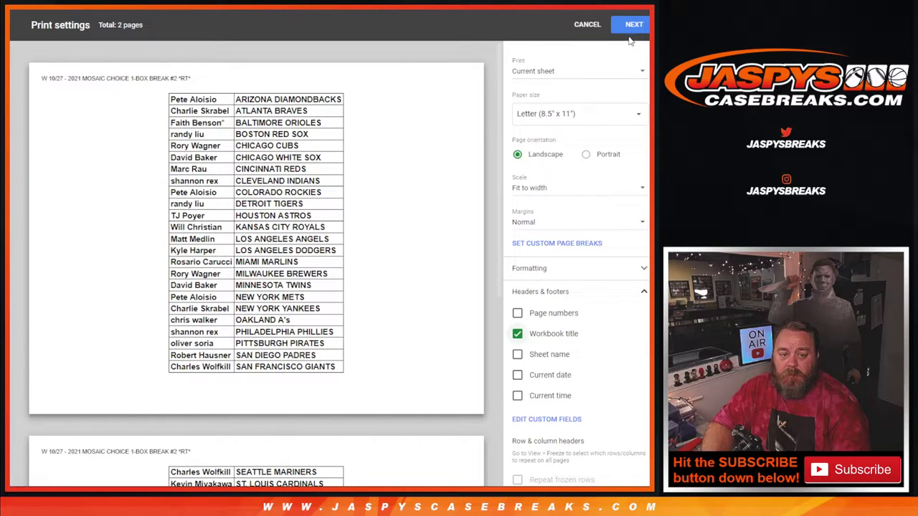
left_click(587, 156)
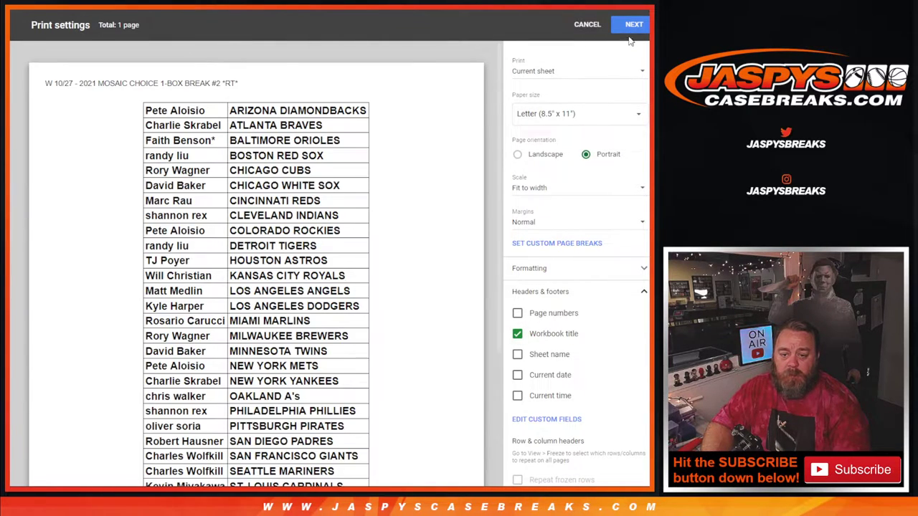
left_click(631, 26)
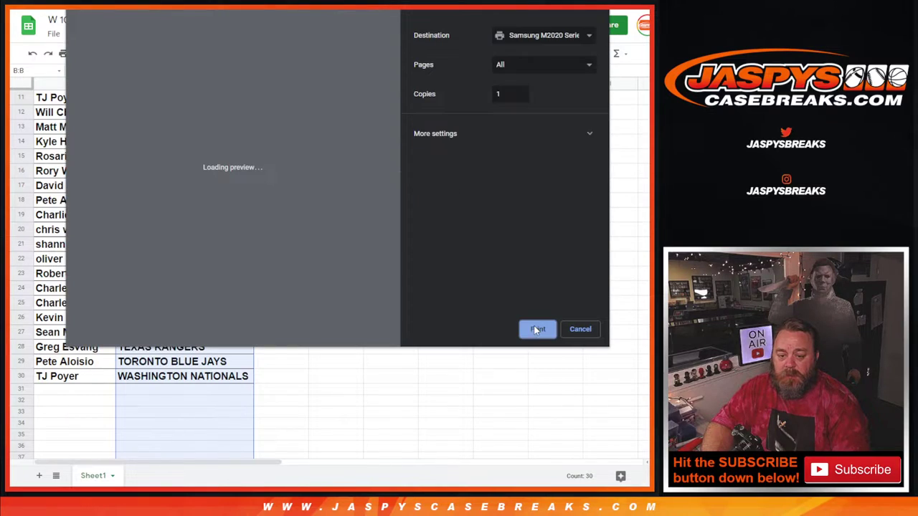
Confirm the print job in Chrome's print dialog
left_click(536, 329)
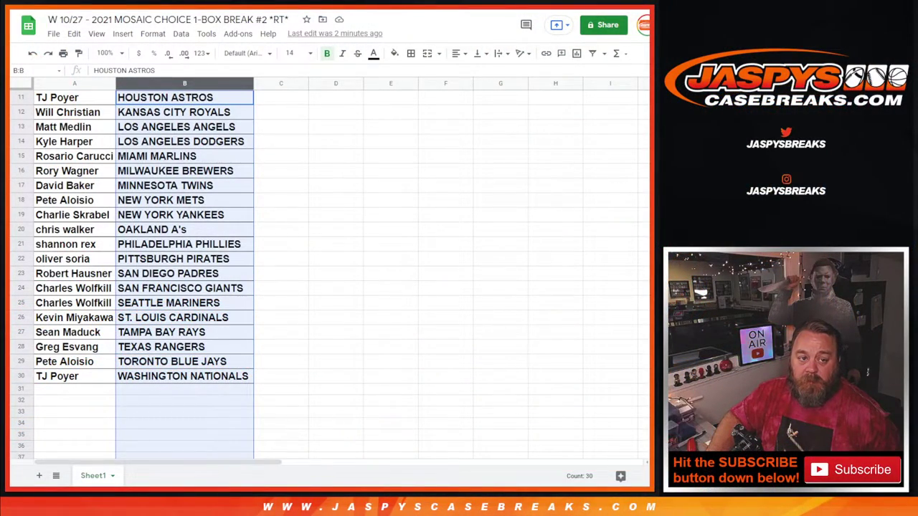
Roll two dice on the Dice Roller, landing 4 and 4 for a total of 8
scroll(169, 165, "up", 3)
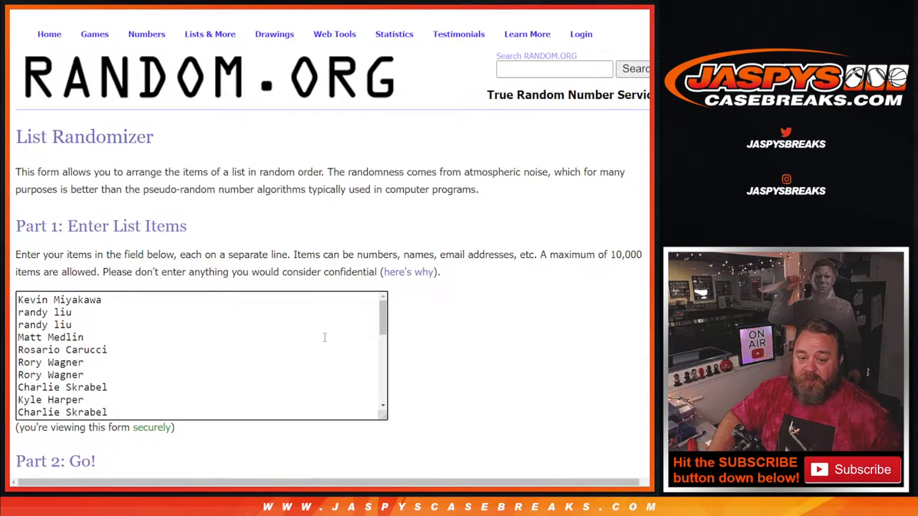
mouse_move(383, 316)
left_mouse_down()
mouse_move(395, 382)
mouse_move(382, 301)
left_mouse_up()
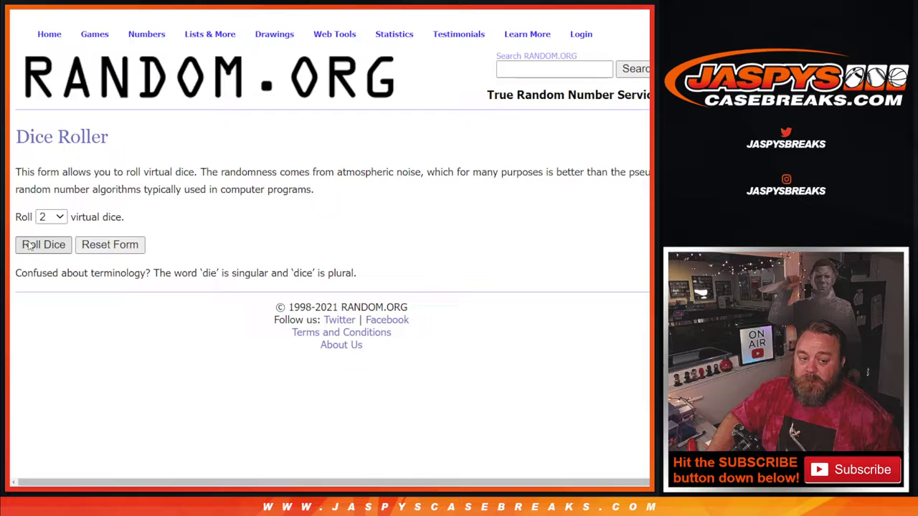
left_click(29, 245)
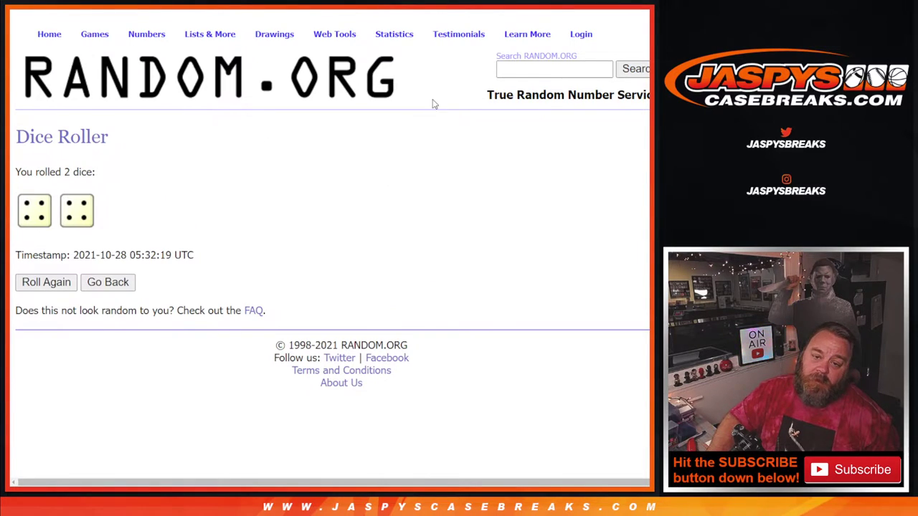
Randomize the 30-name customer list eight times to match the dice total
scroll(104, 221, "down", 3)
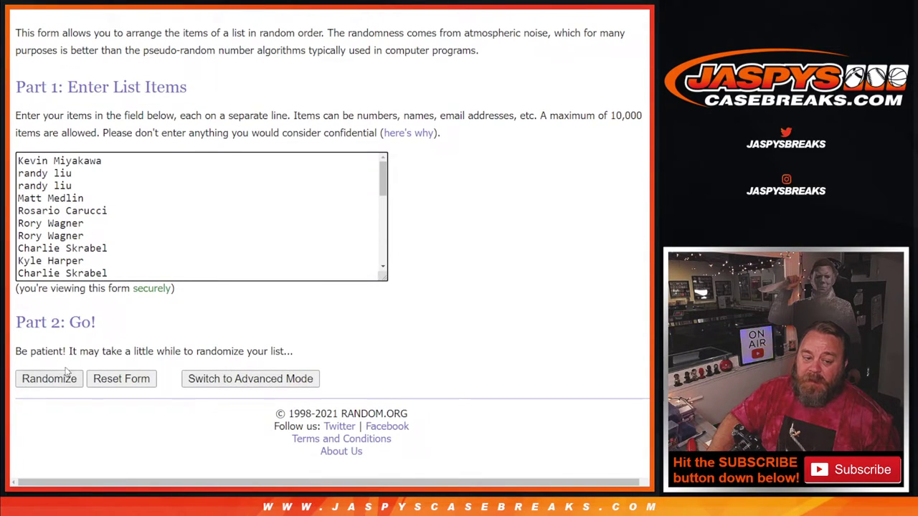
left_click(52, 380)
scroll(52, 385, "down", 4)
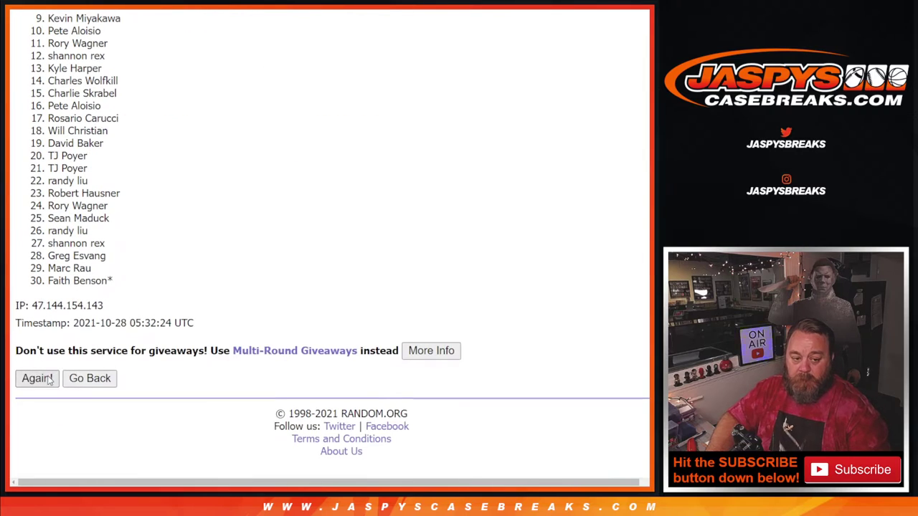
left_click(42, 378)
scroll(41, 377, "down", 5)
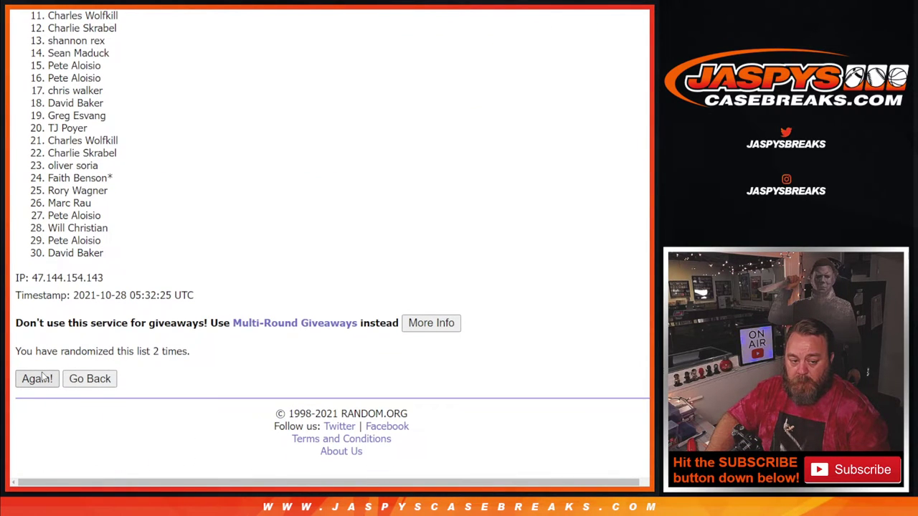
left_click(41, 377)
scroll(41, 385, "down", 5)
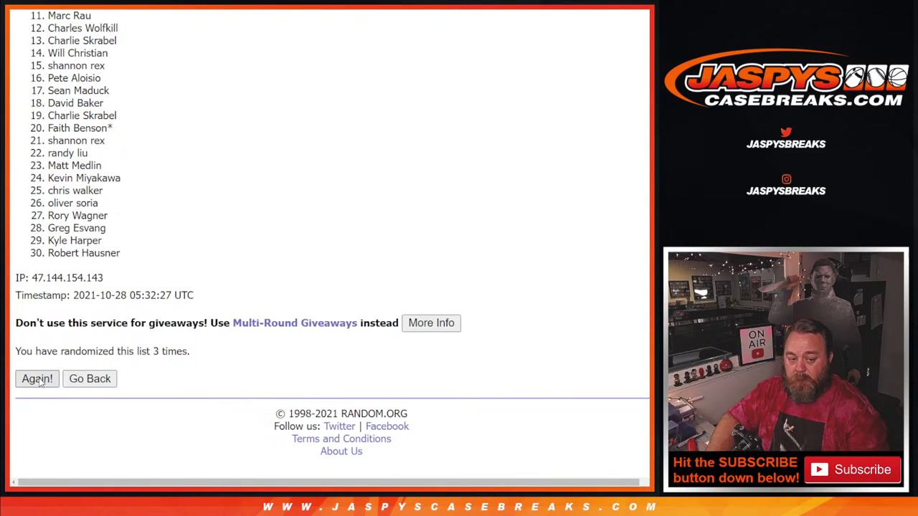
left_click(37, 379)
scroll(41, 383, "down", 5)
left_click(38, 378)
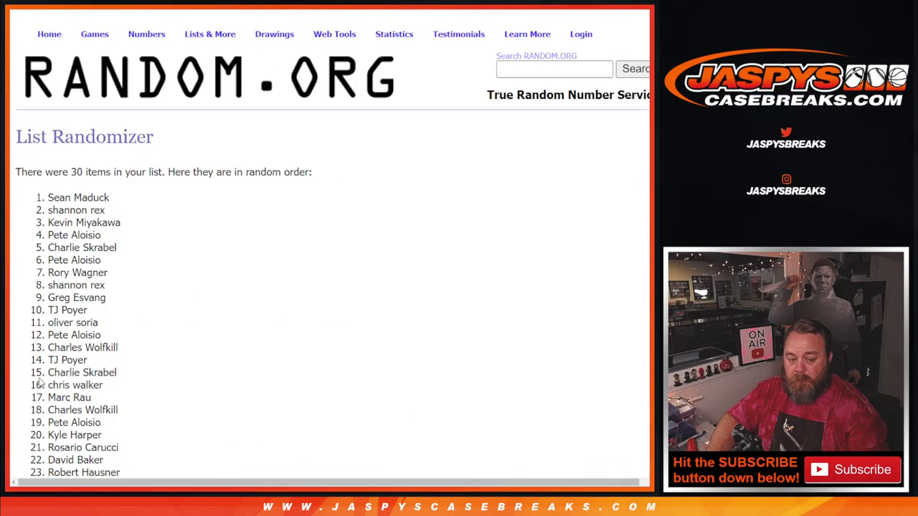
scroll(41, 384, "down", 5)
left_click(37, 378)
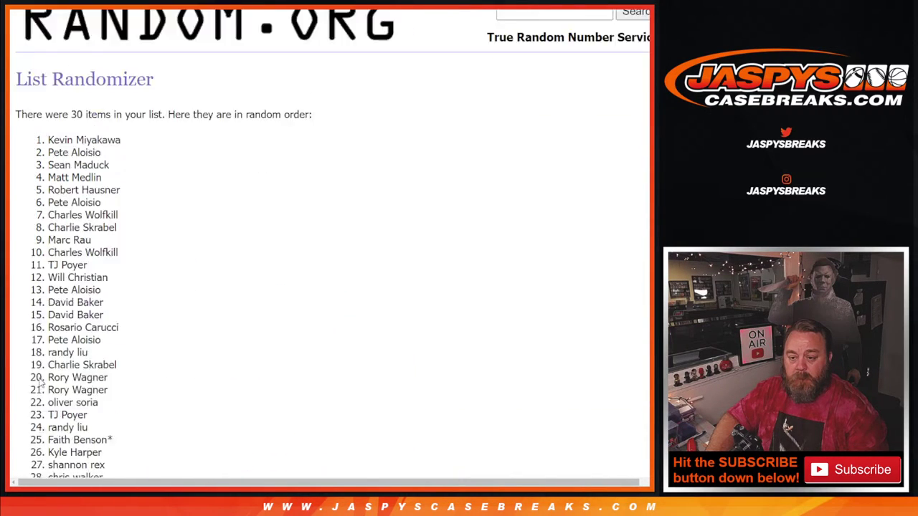
scroll(41, 384, "down", 5)
left_click(38, 378)
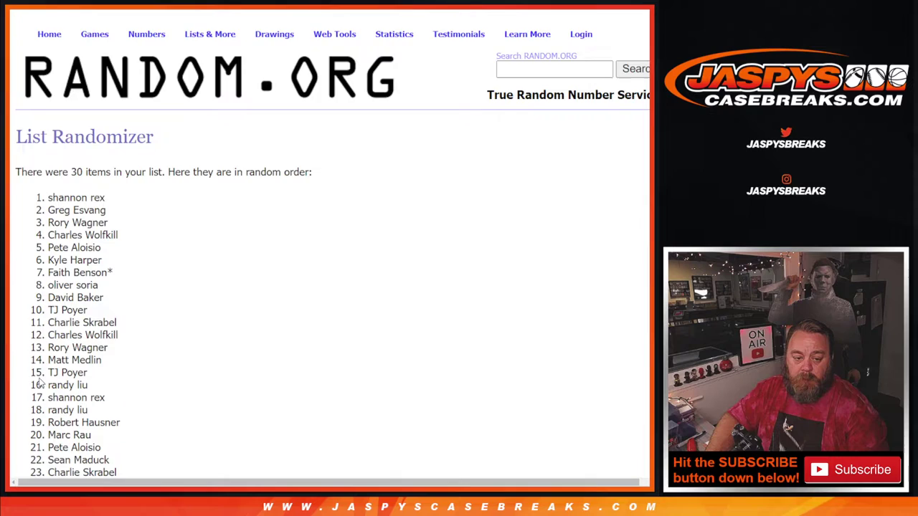
scroll(41, 383, "down", 5)
left_click(40, 384)
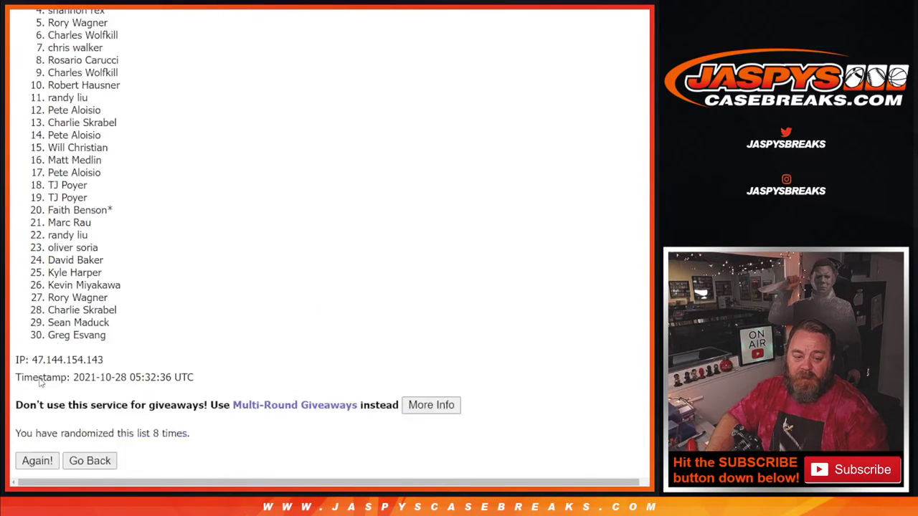
Highlight the '8 times' counter and select the top eight names of the final order
left_click_drag(152, 352, 238, 364)
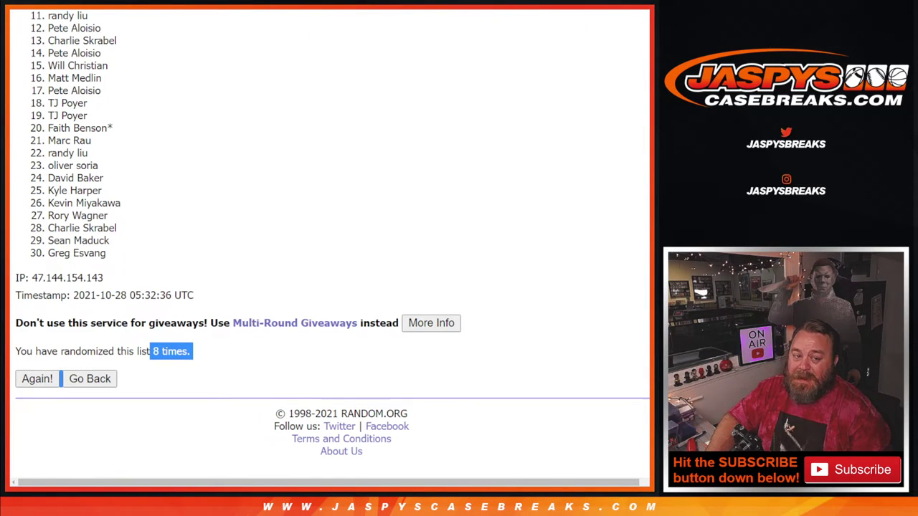
scroll(332, 242, "up", 1)
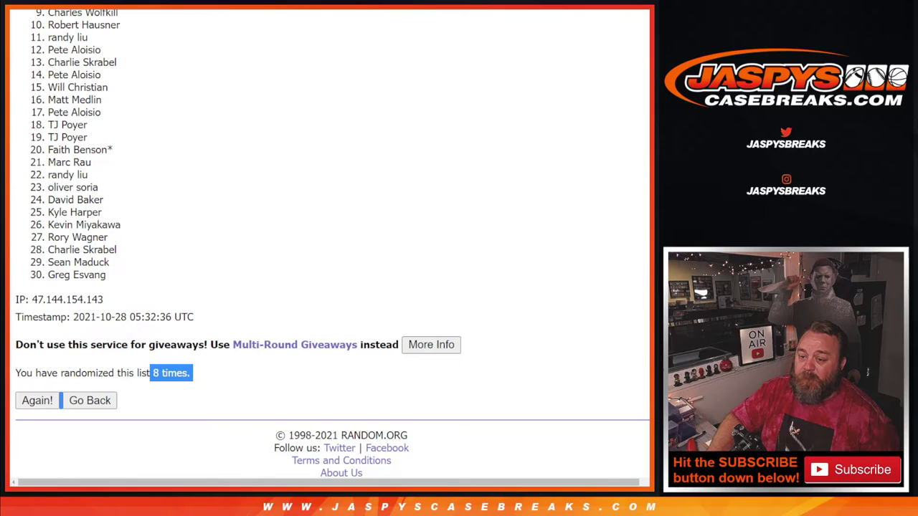
scroll(332, 244, "up", 1)
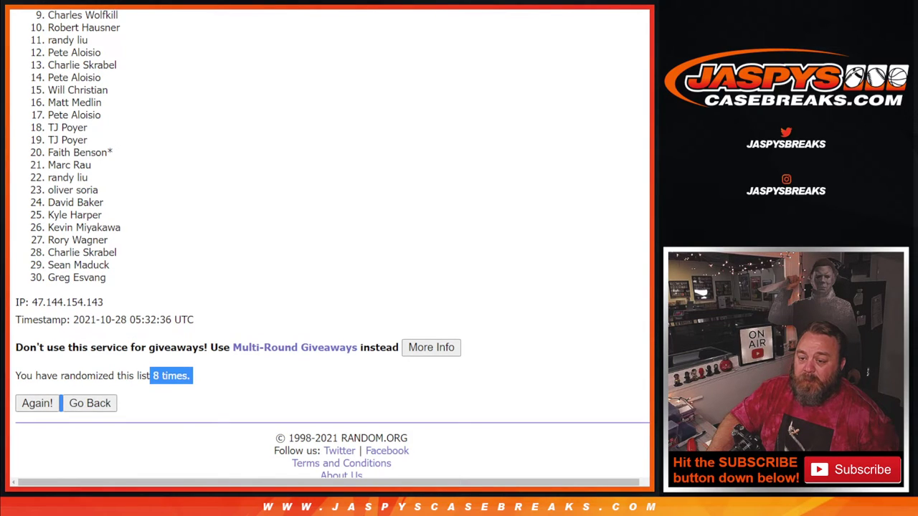
scroll(629, 205, "up", 2)
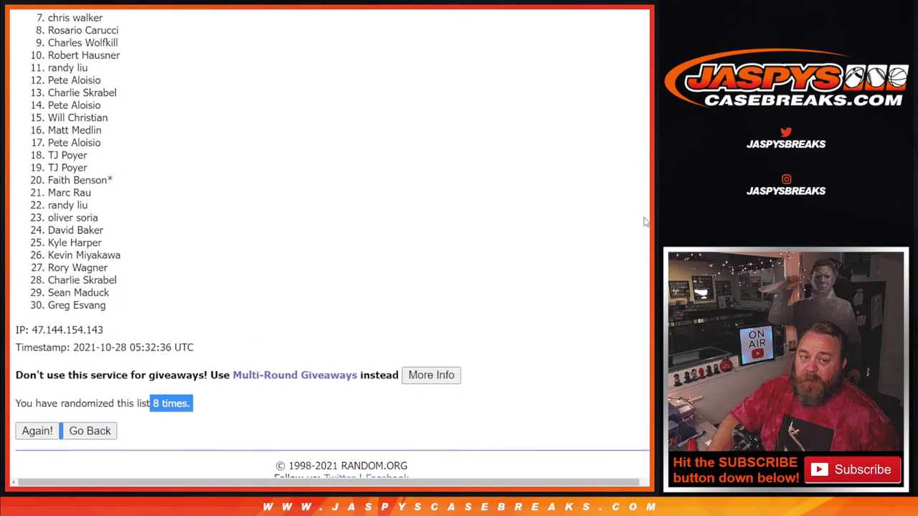
scroll(629, 205, "up", 2)
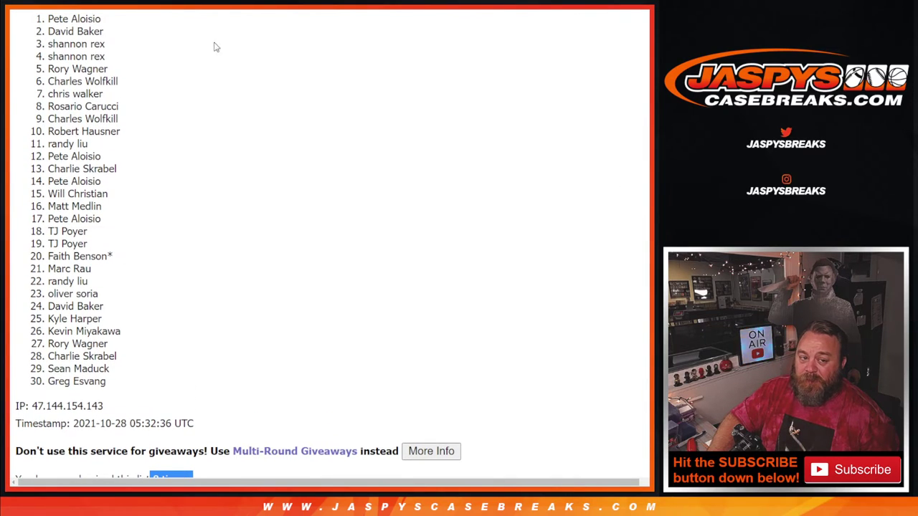
mouse_move(49, 21)
left_mouse_down()
mouse_move(122, 78)
mouse_move(134, 117)
mouse_move(126, 108)
left_mouse_up()
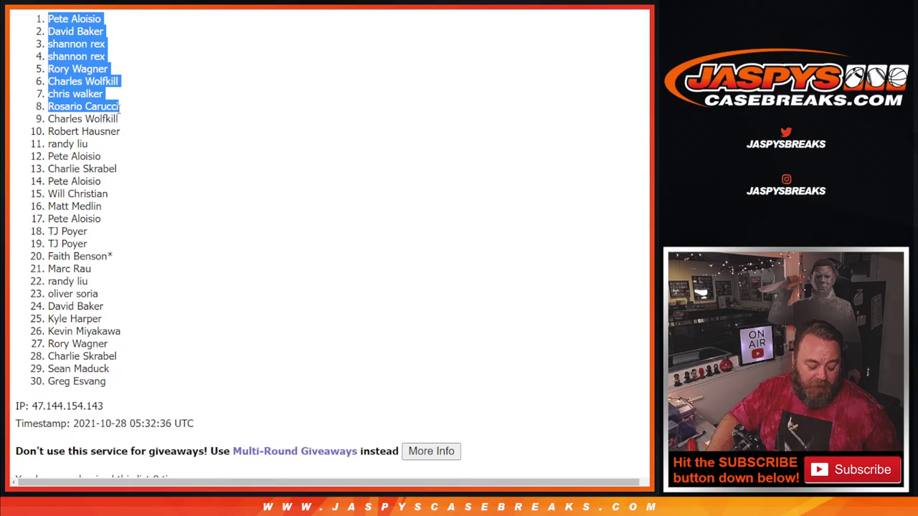
scroll(151, 285, "down", 2)
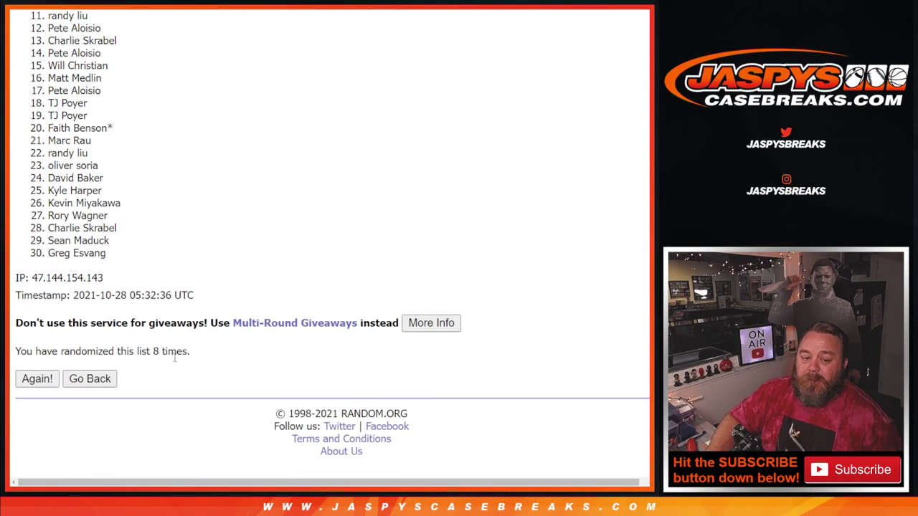
scroll(120, 275, "up", 5)
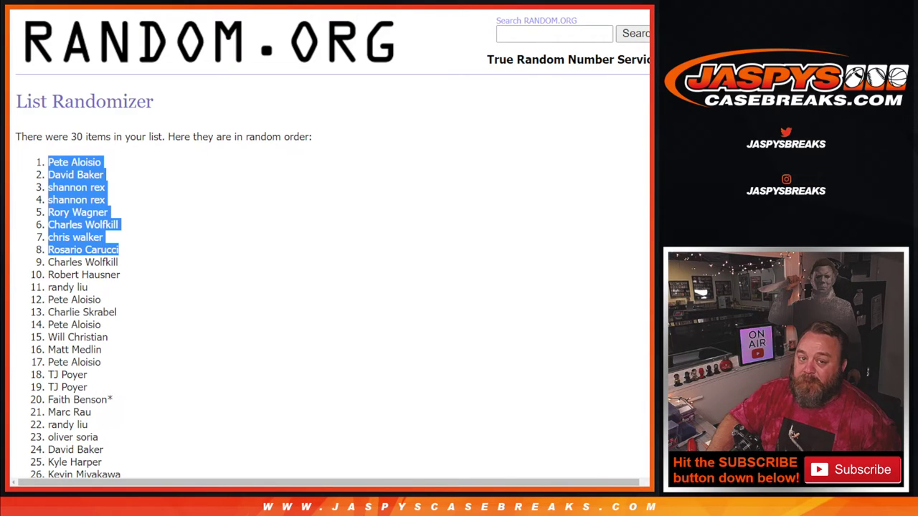
Return to the sold-out 2021 Mosaic Choice Break #2 page showing its 8 Five Star giveaway spots
key("ctrl+Tab")
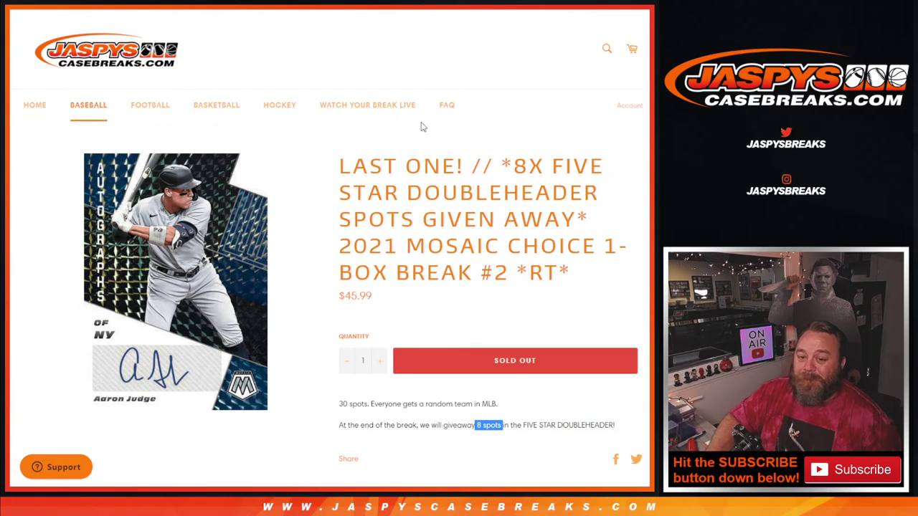